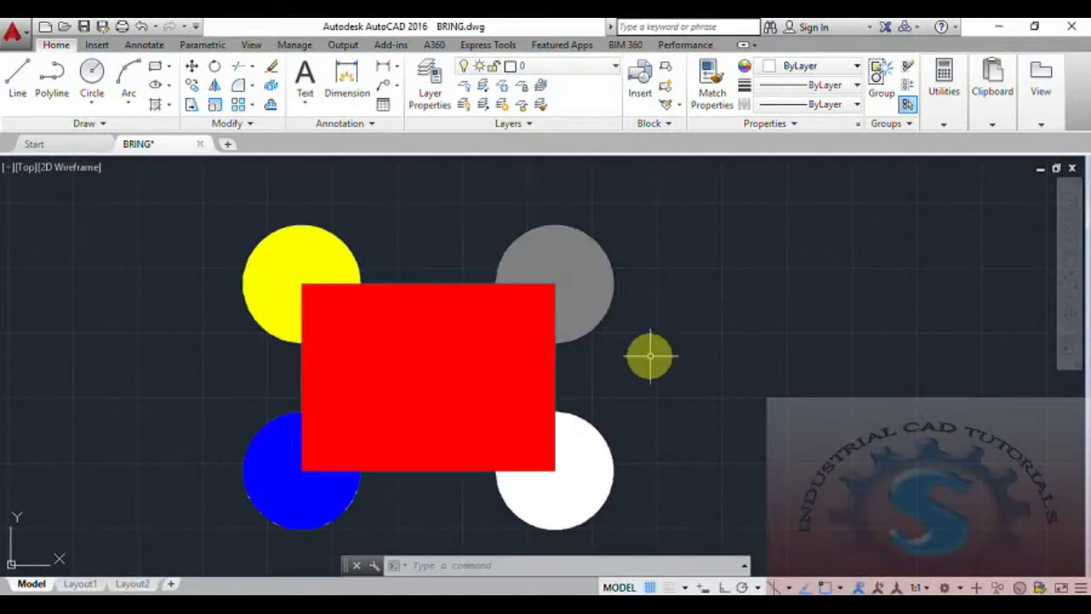
- Pan the view to recentre the red rectangle and four coloured circles of BRING.dwg
mouse_move(650, 356)
middle_down()
mouse_move(711, 334)
mouse_move(708, 368)
middle_up()
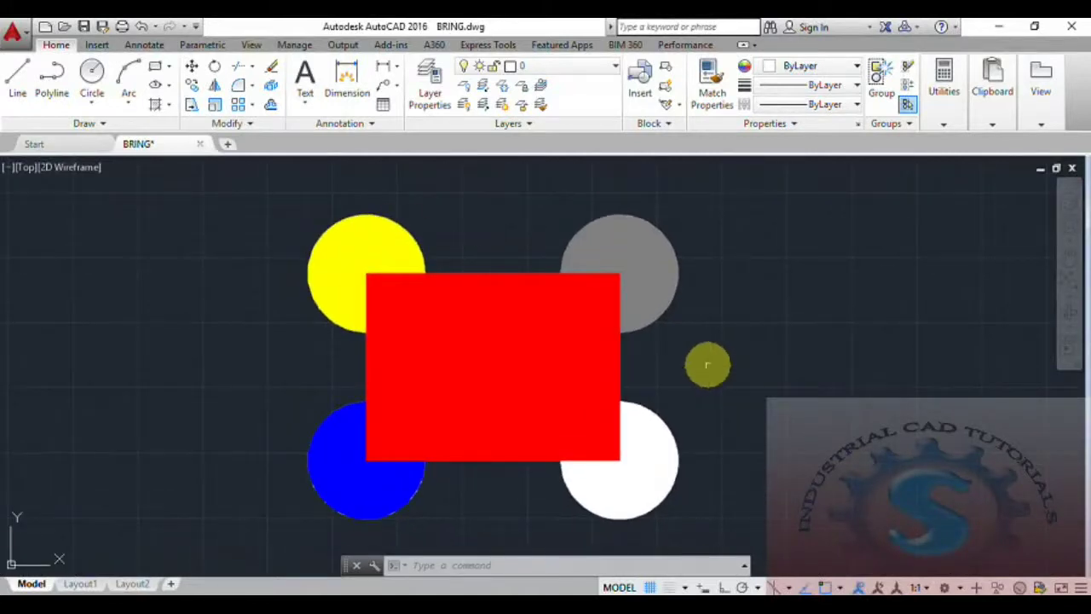
click(252, 124)
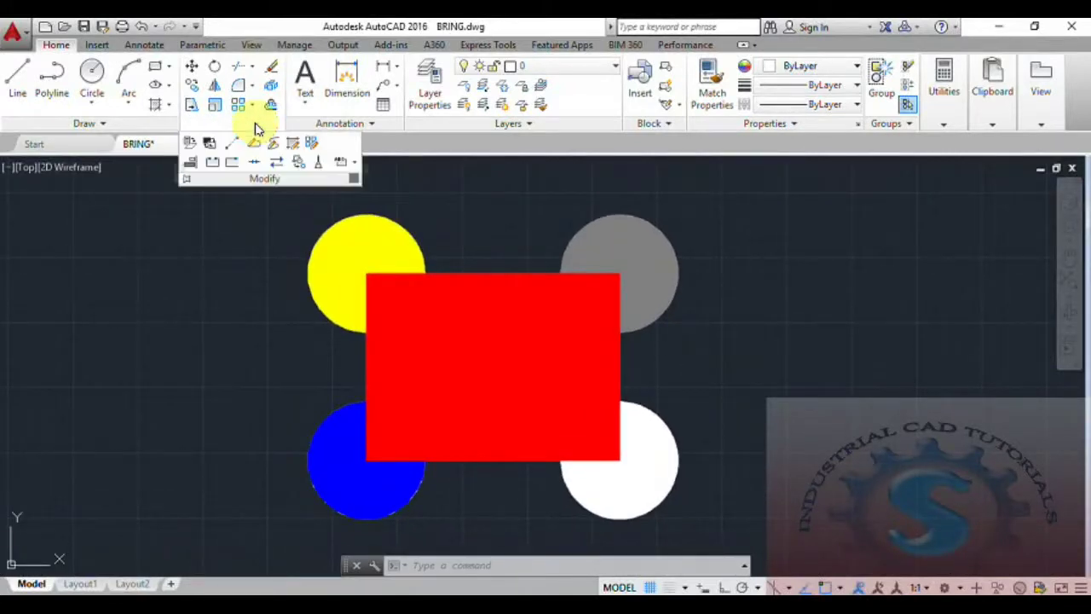
click(356, 165)
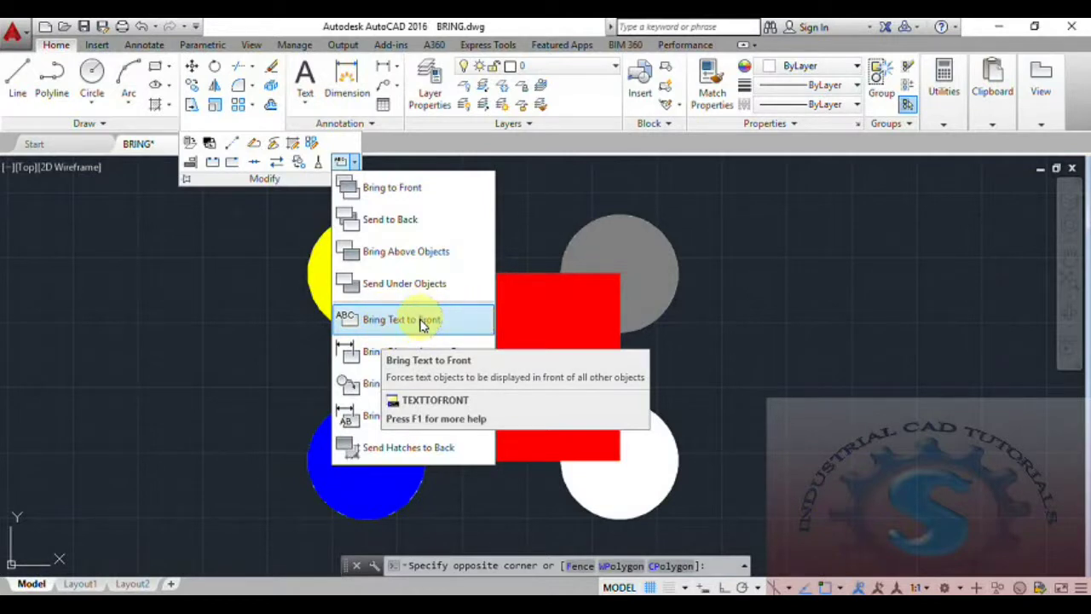
key(Escape)
key(Escape)
mouse_move(774, 341)
middle_down()
mouse_move(601, 363)
mouse_move(610, 322)
mouse_move(577, 348)
mouse_move(585, 336)
middle_up()
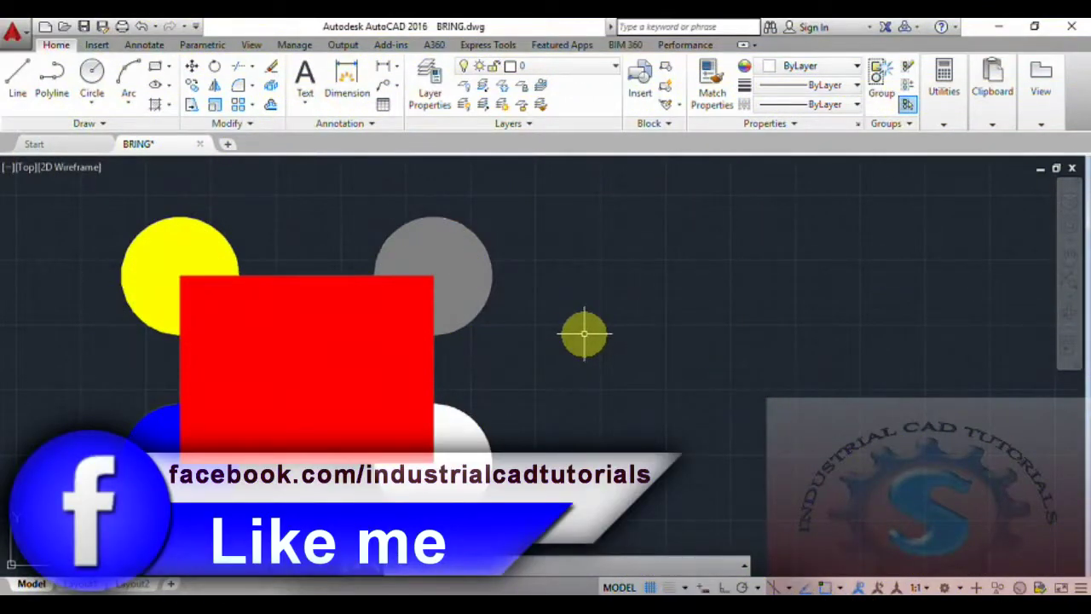
text(m)
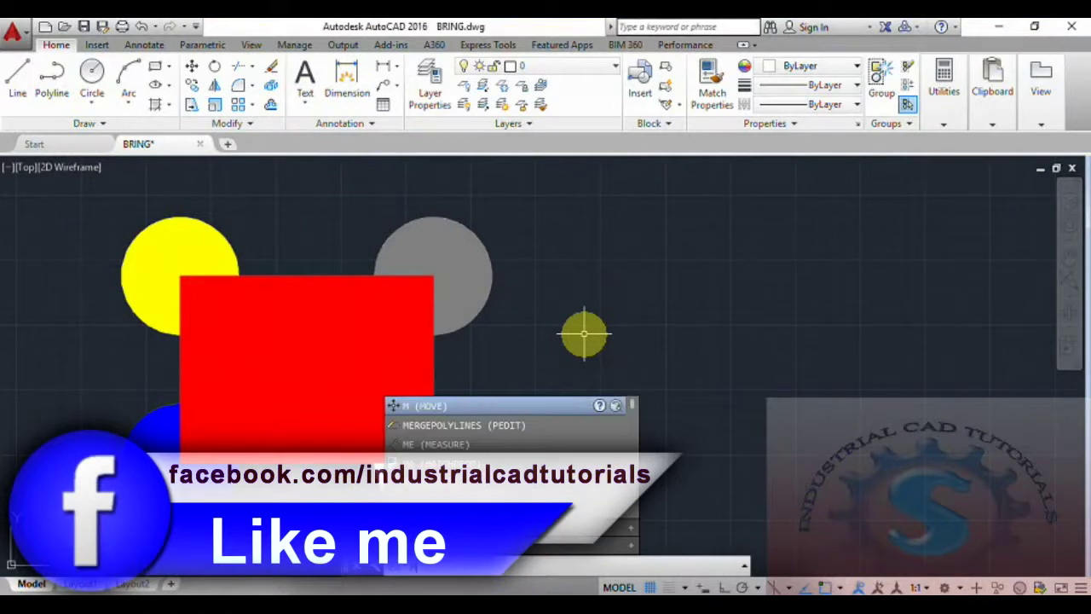
key(Escape)
text(TEXT)
key(Return)
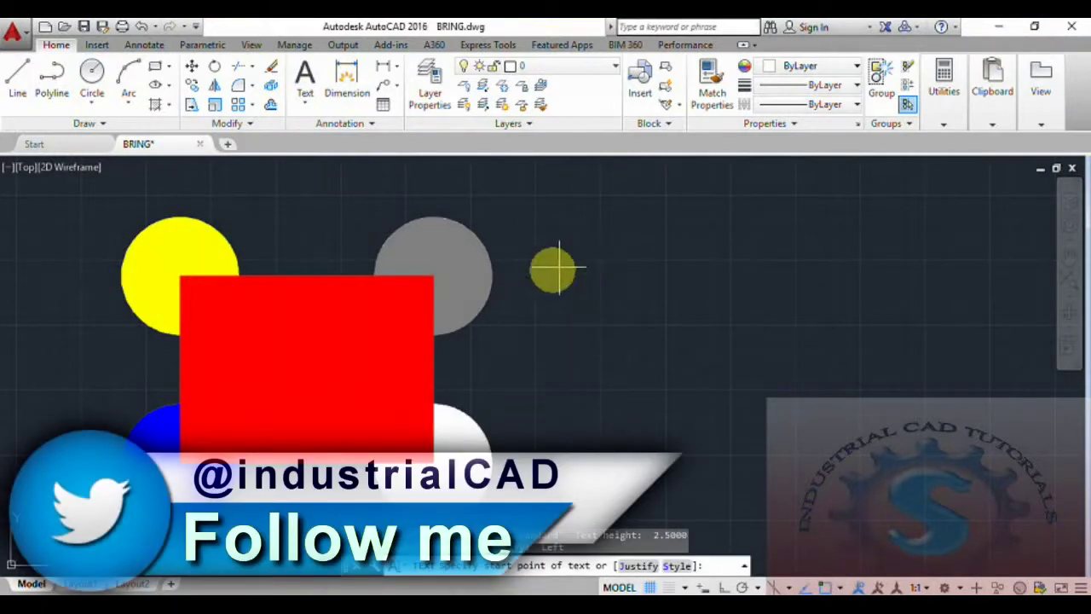
click(556, 246)
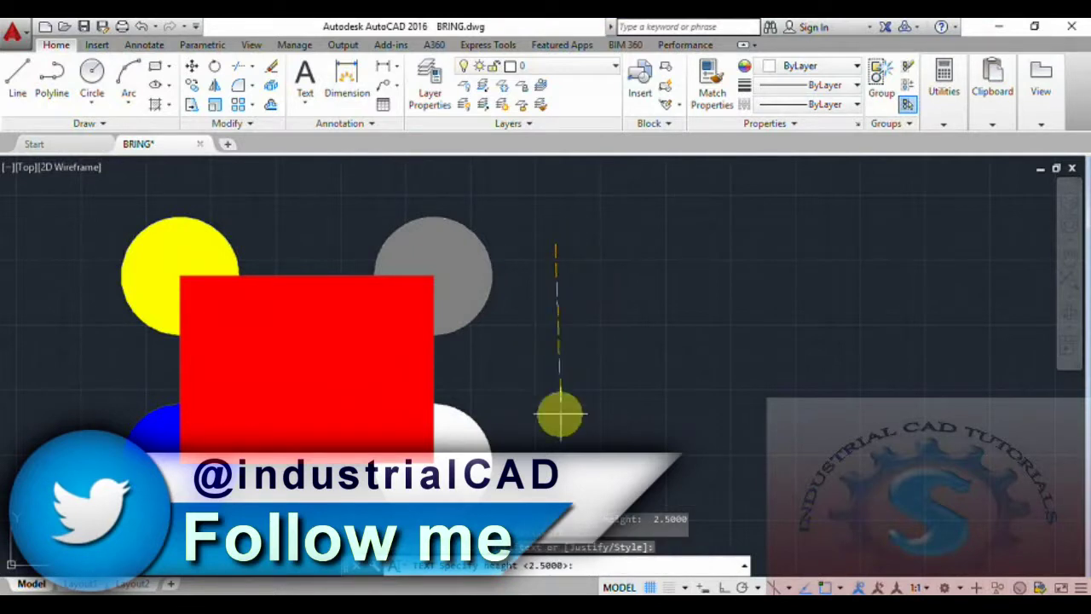
click(721, 587)
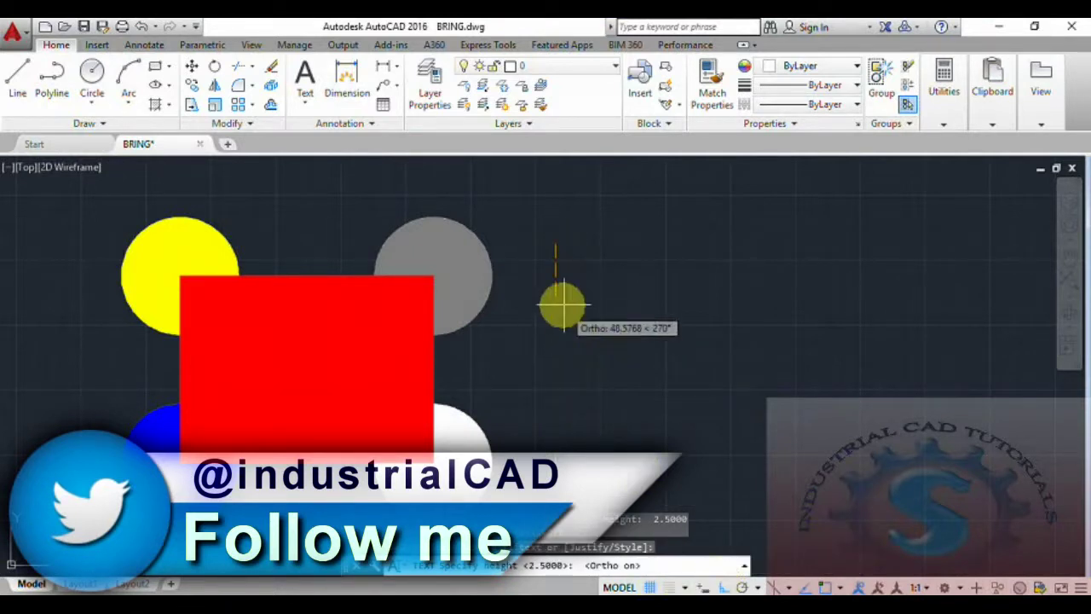
click(561, 281)
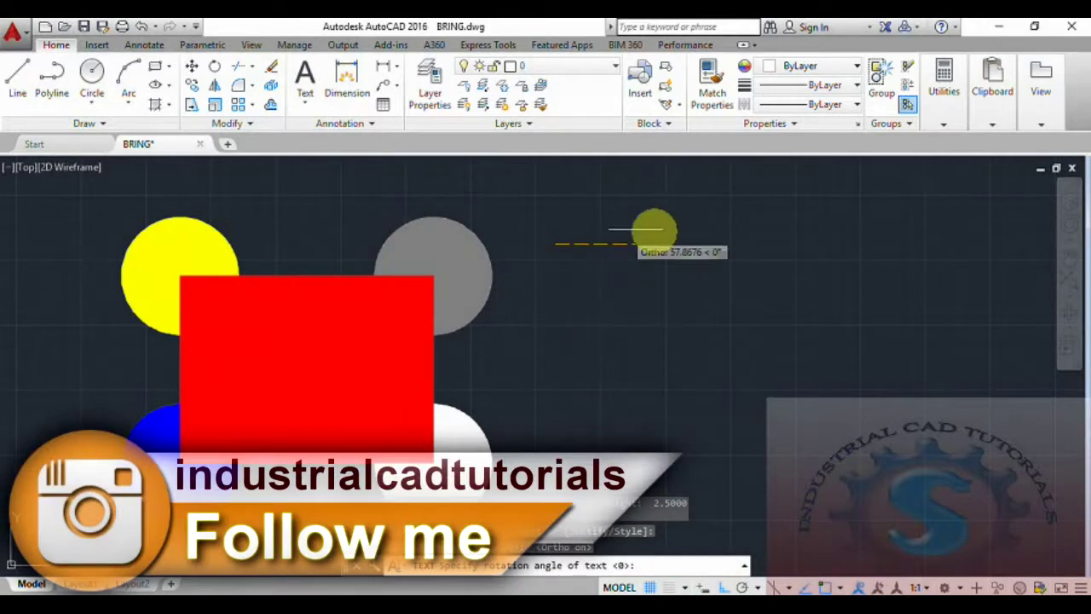
click(769, 245)
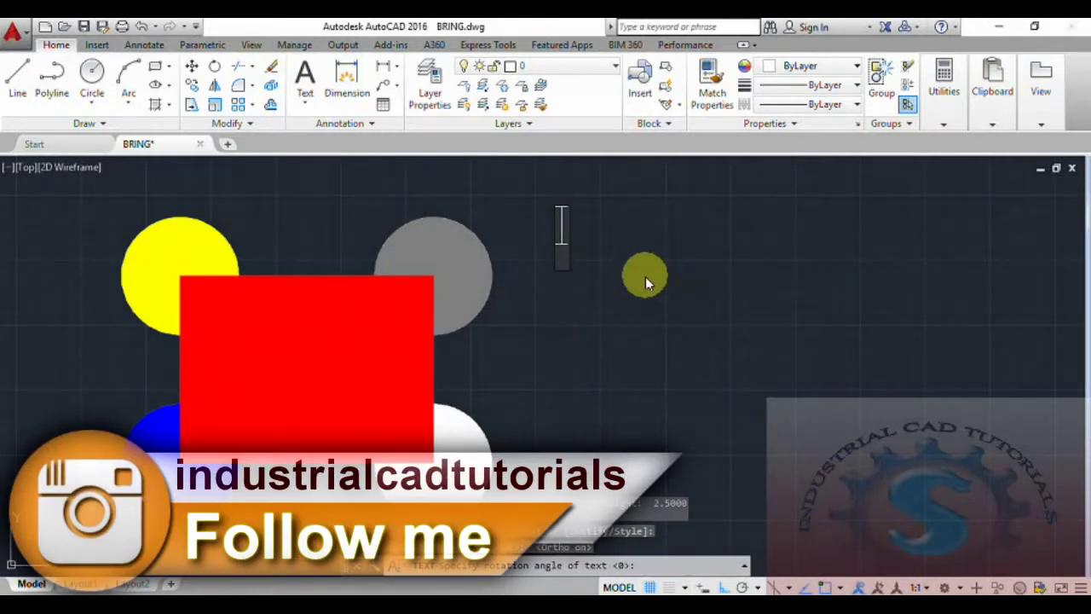
text(INDUS)
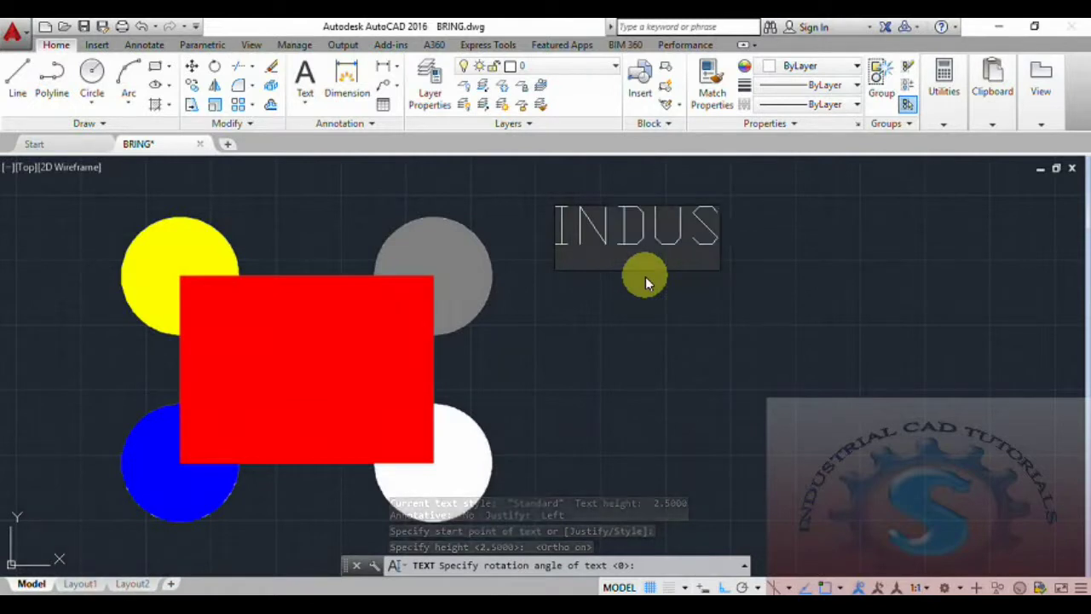
text(TRIAL C)
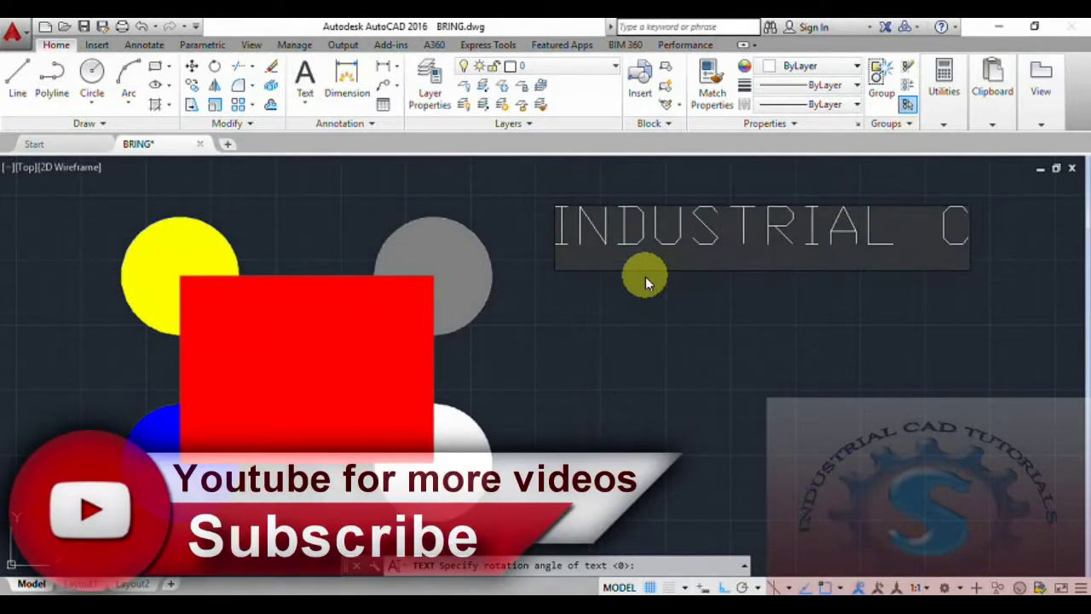
text(AD)
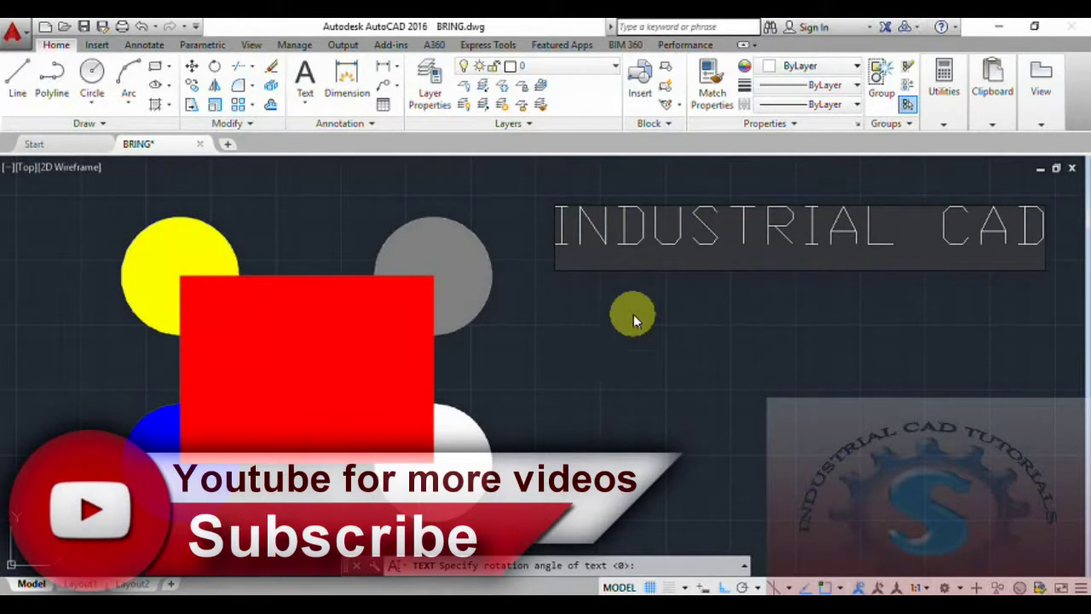
middle_drag(630, 312, 495, 346)
scroll(628, 349, down, 2)
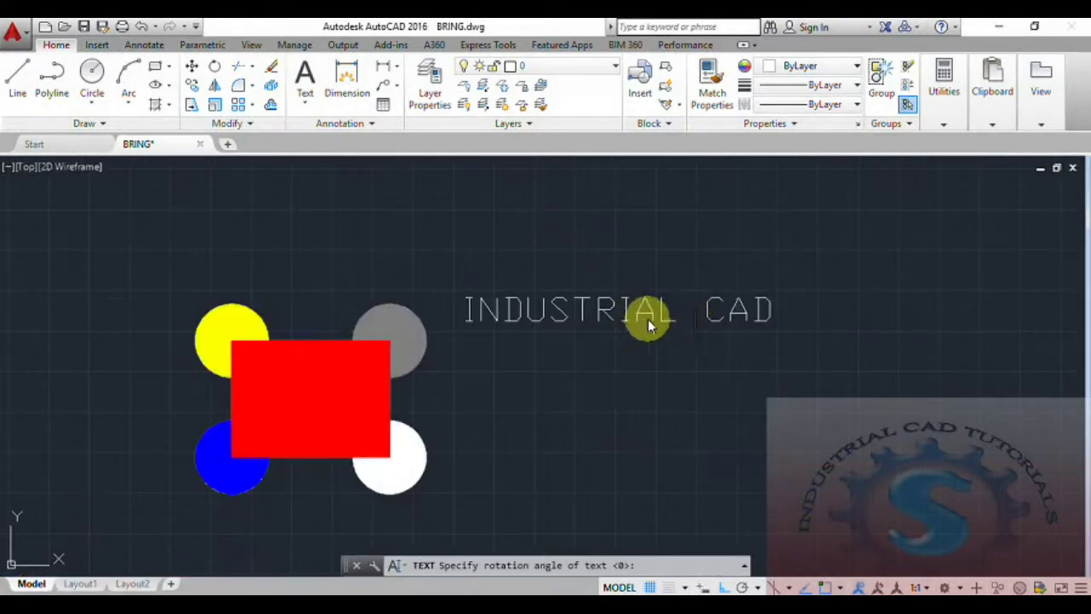
key(Escape)
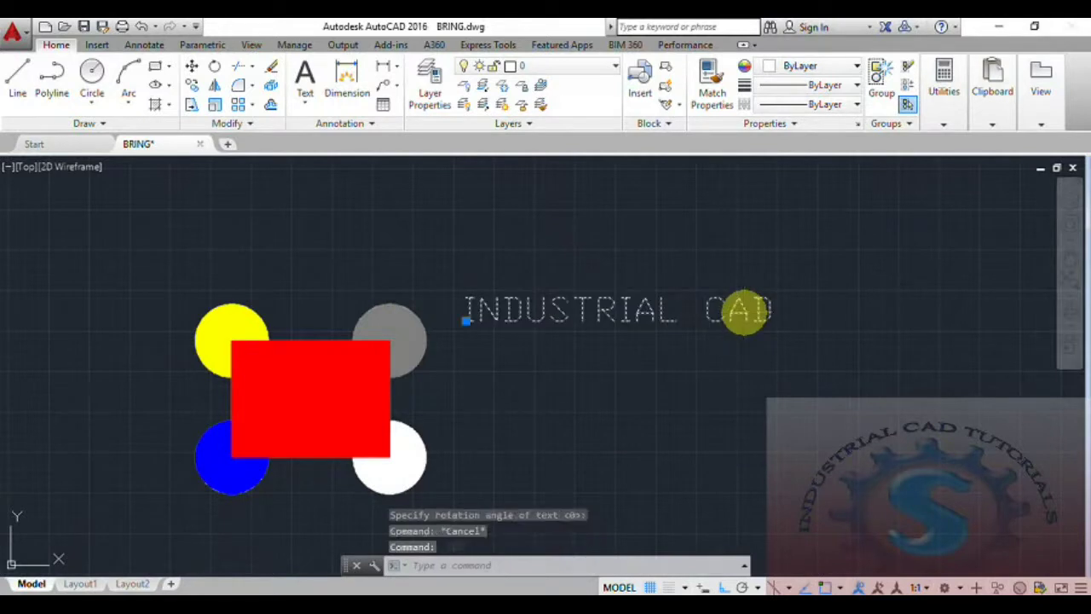
double_click(745, 313)
click(772, 315)
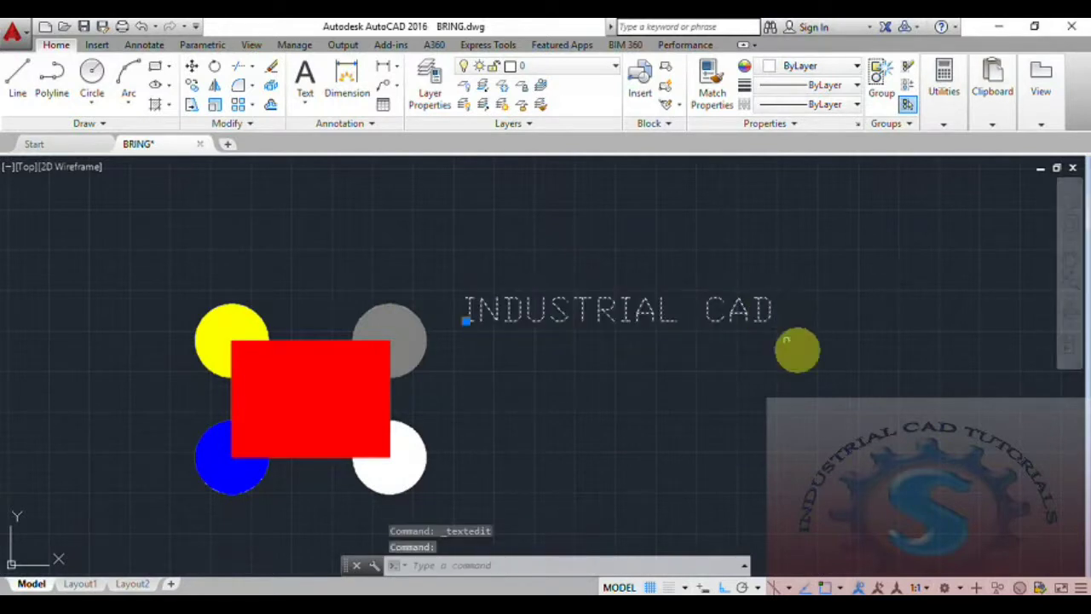
key(Delete)
scroll(486, 358, up, 2)
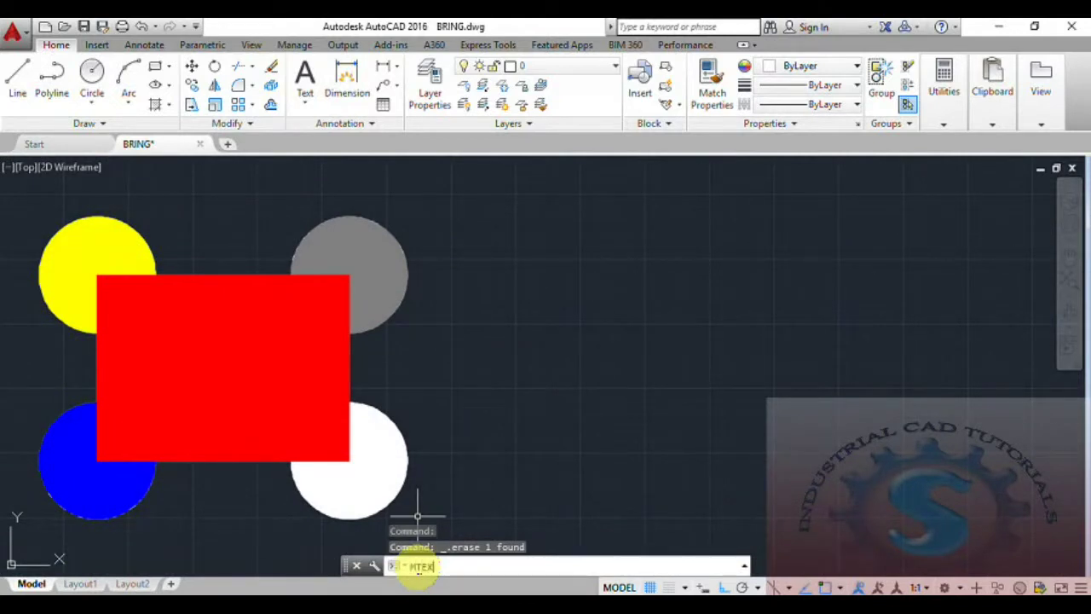
- Start MTEXT (T) and draw a wide text box right of the grey circle
text(T)
key(Return)
scroll(433, 256, up, 3)
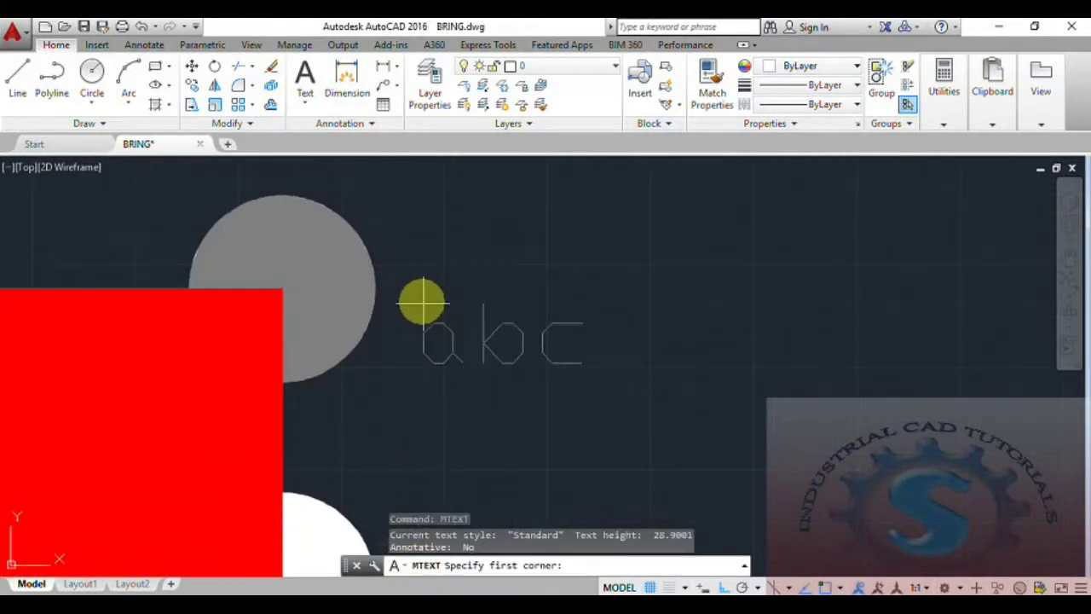
click(416, 258)
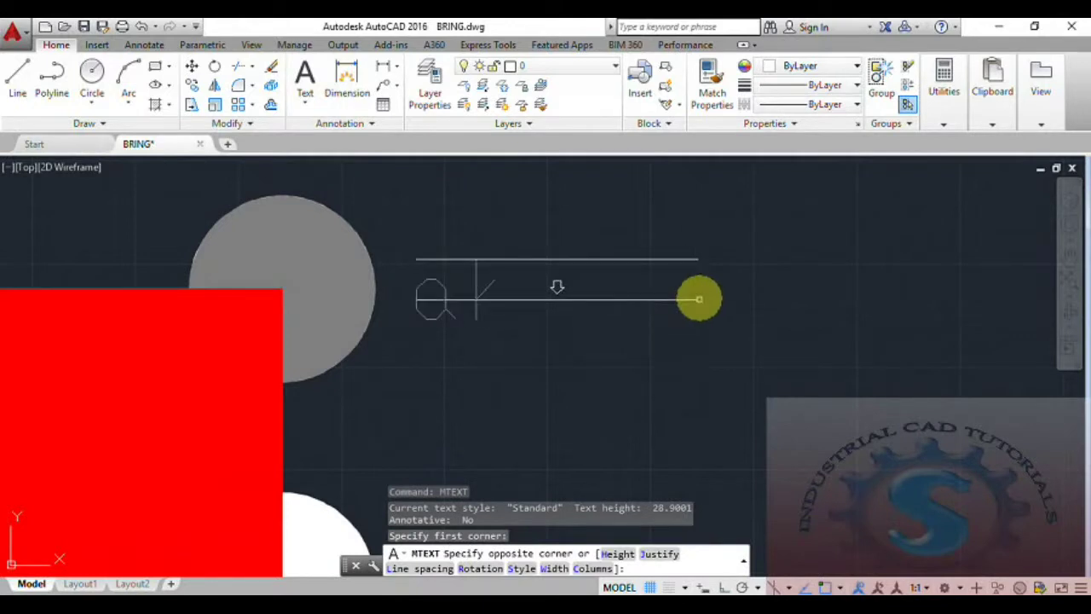
click(732, 358)
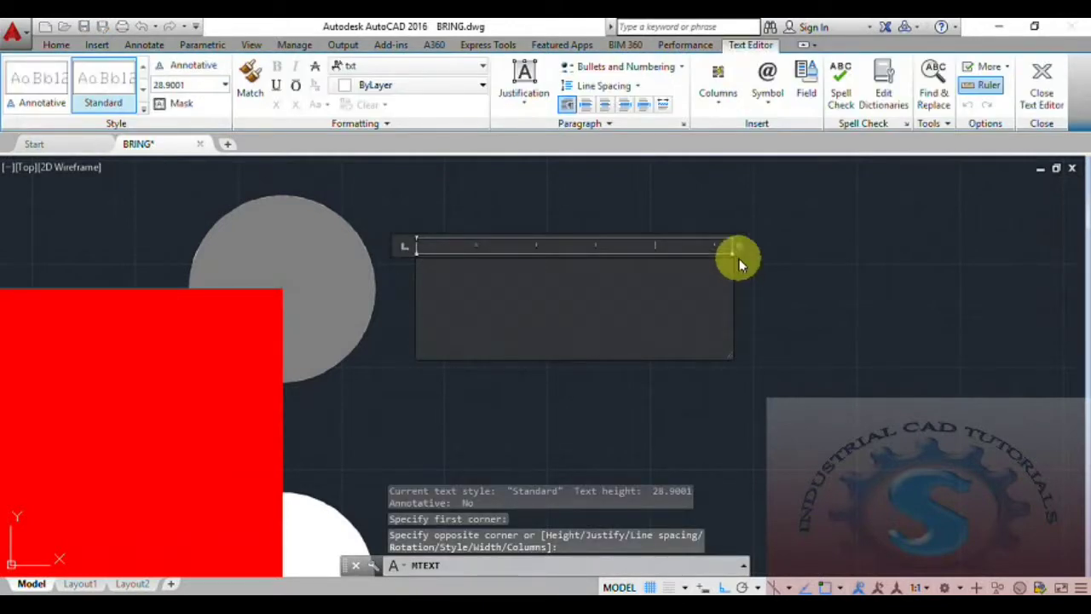
drag(738, 246, 846, 245)
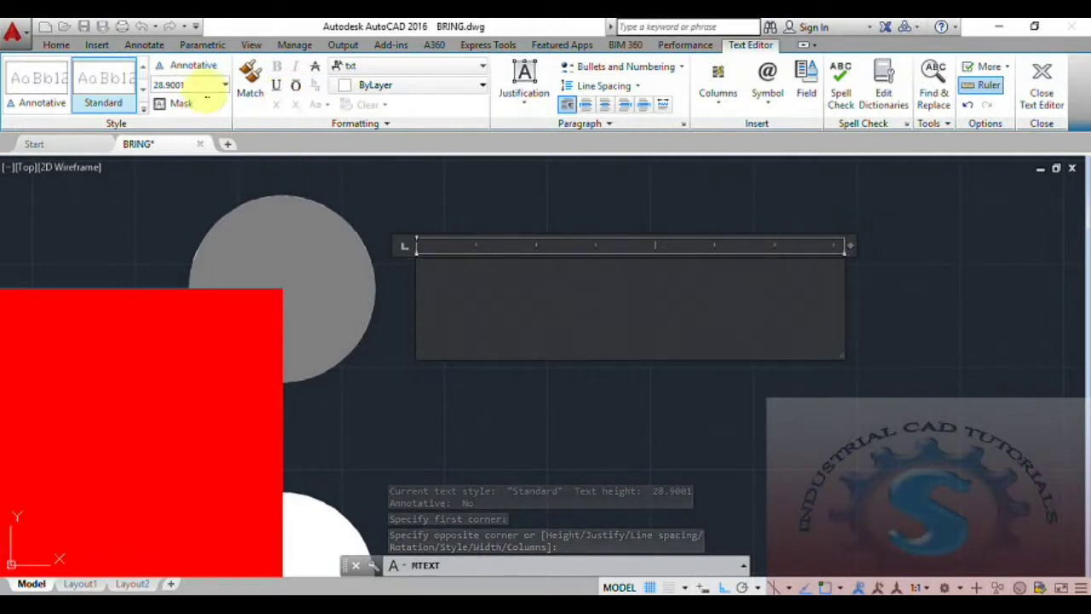
click(225, 86)
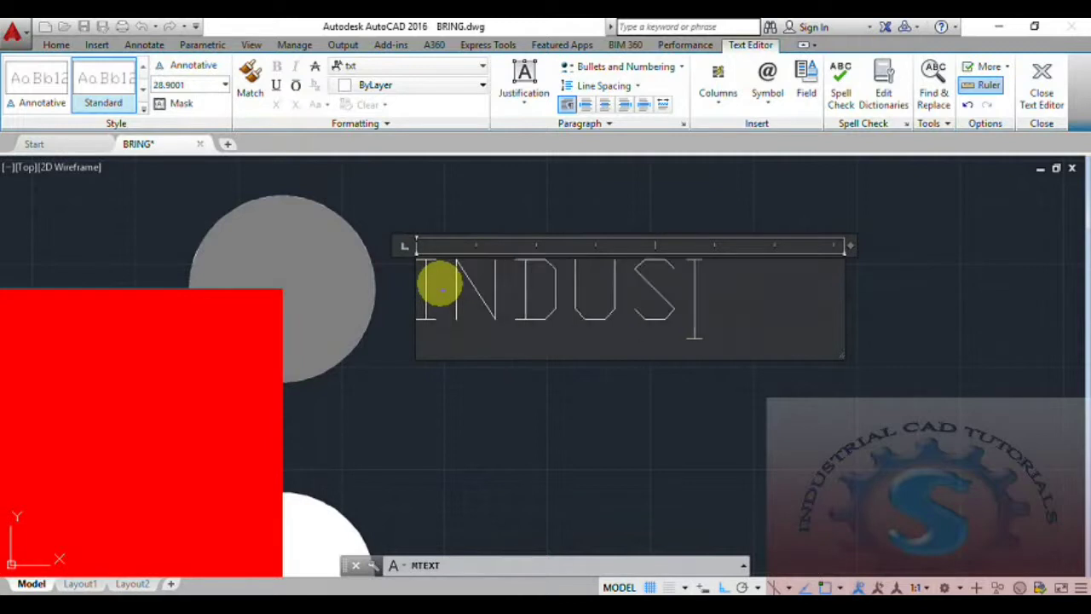
- Enter INDUSTRIAL, CAD and TUTORIALS on separate lines, adjust the box width, and commit
key(Return)
text(CAD TUTORIALS)
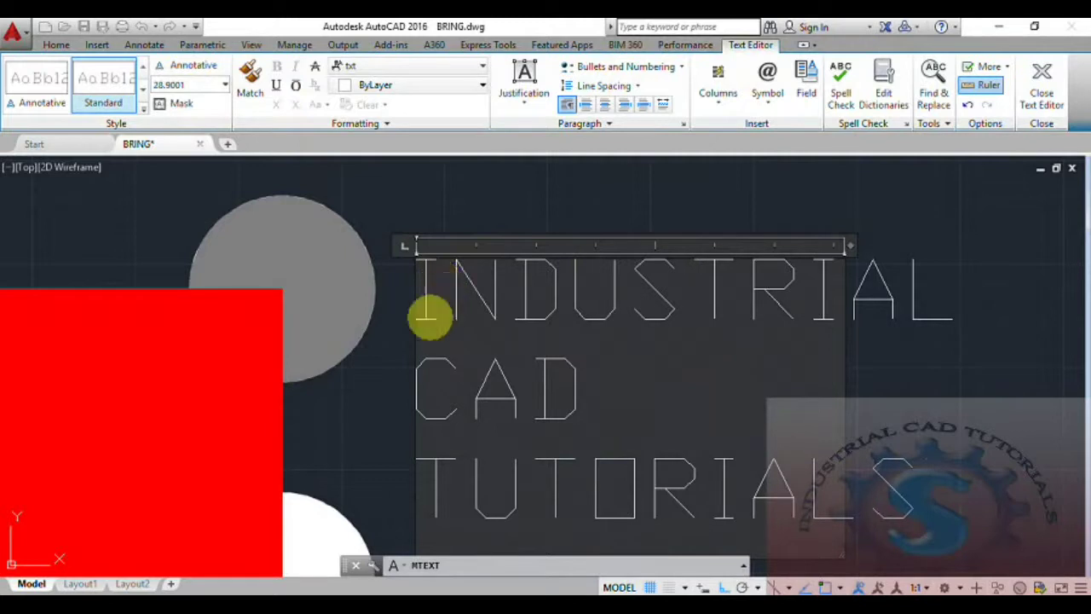
scroll(429, 317, down, 3)
scroll(415, 316, up, 2)
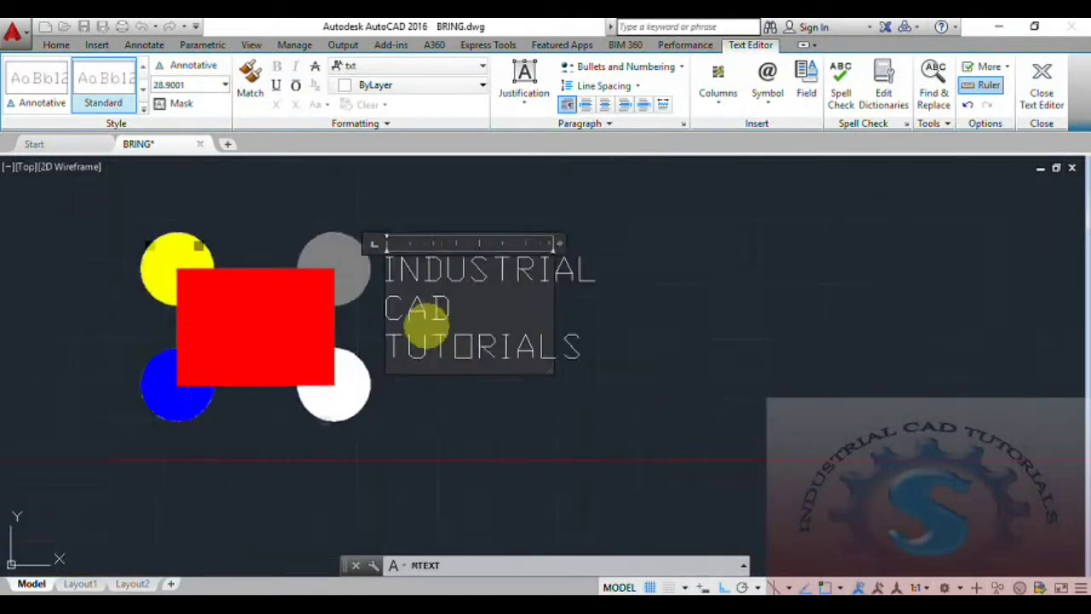
drag(633, 205, 752, 267)
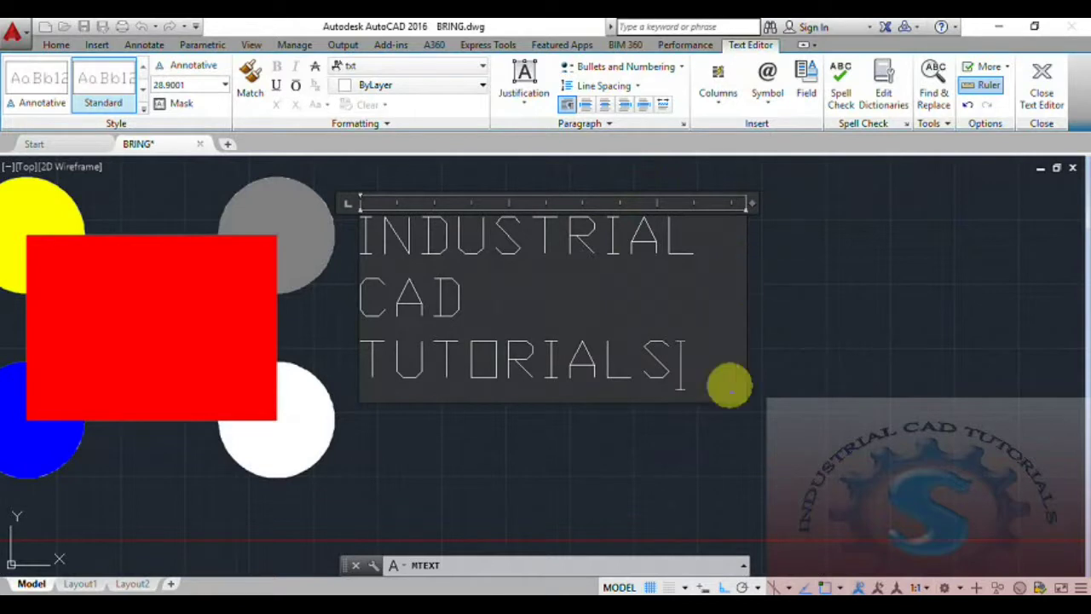
click(706, 442)
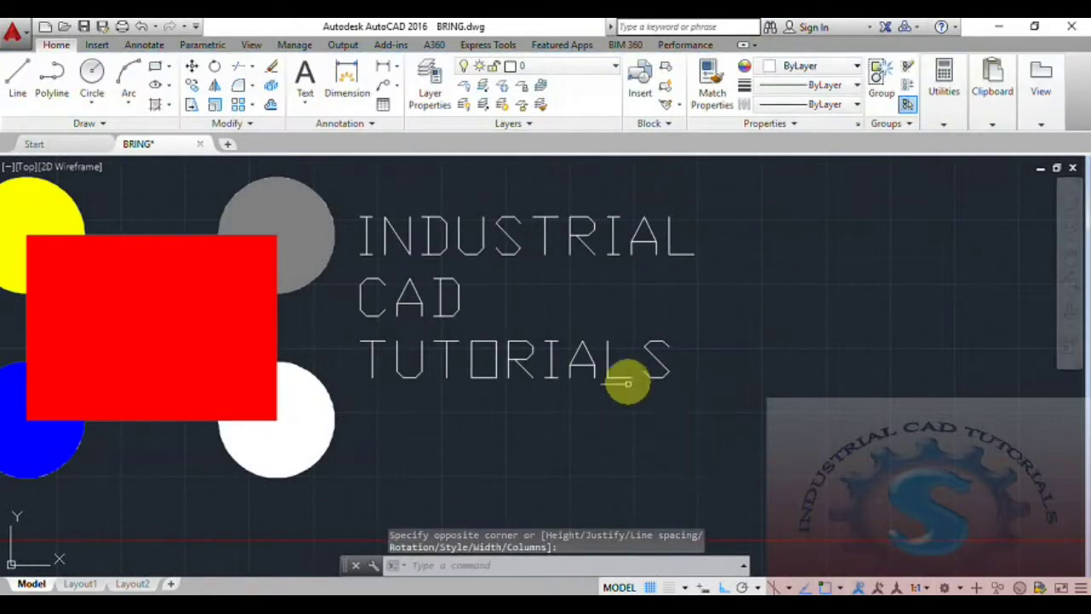
- Select all of the title text, try a height from the list, then pan back to it
double_click(626, 380)
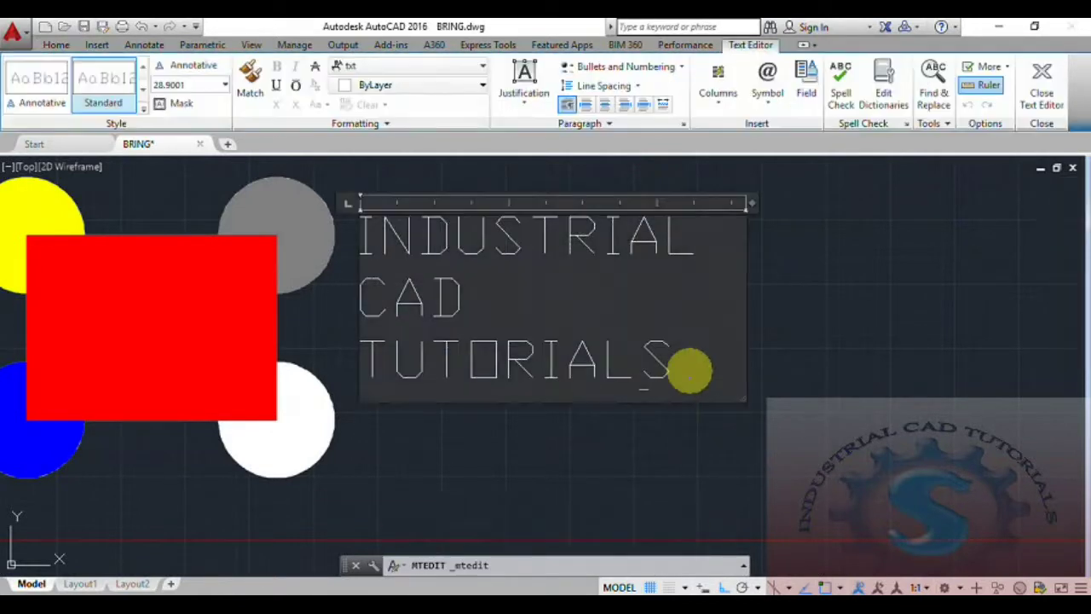
drag(682, 375, 363, 223)
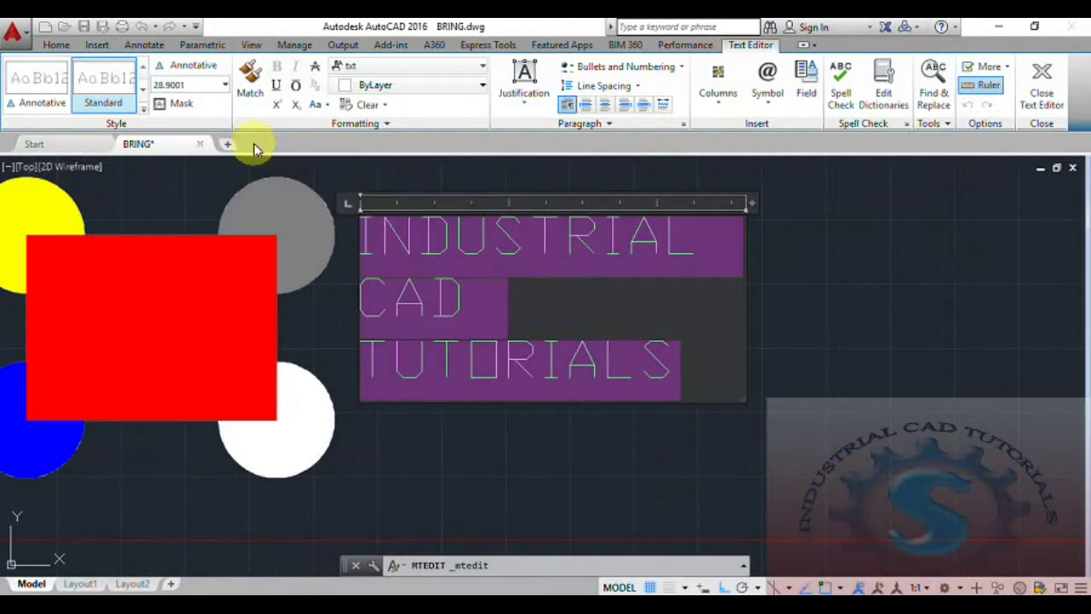
click(226, 86)
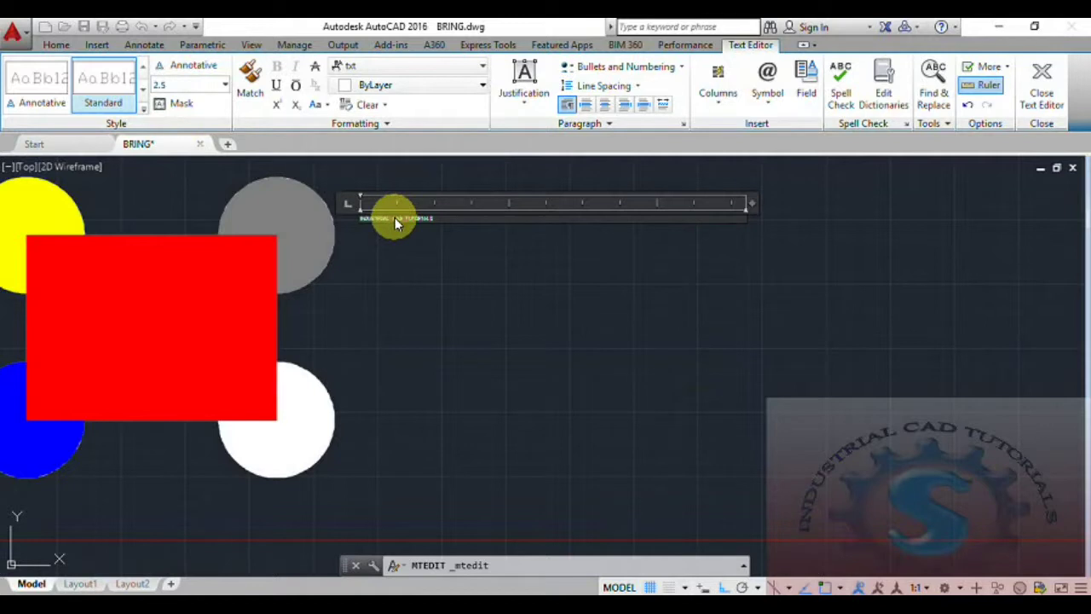
click(418, 256)
scroll(375, 217, up, 4)
middle_drag(375, 217, 387, 319)
scroll(387, 319, down, 4)
scroll(432, 250, up, 2)
scroll(411, 292, down, 2)
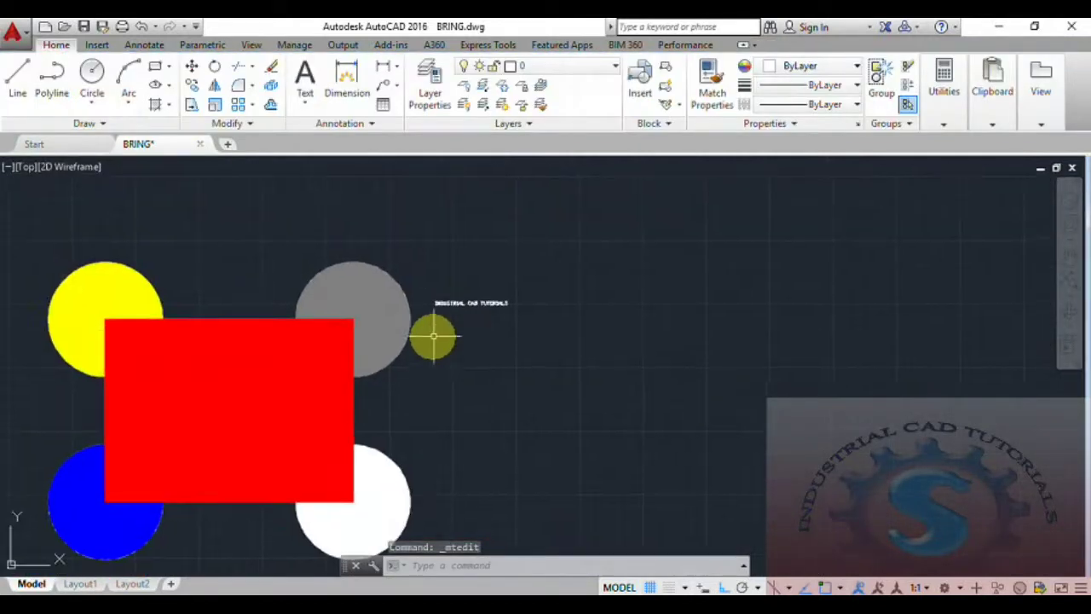
scroll(431, 324, up, 2)
scroll(597, 281, down, 2)
scroll(632, 290, up, 3)
middle_drag(631, 290, 477, 418)
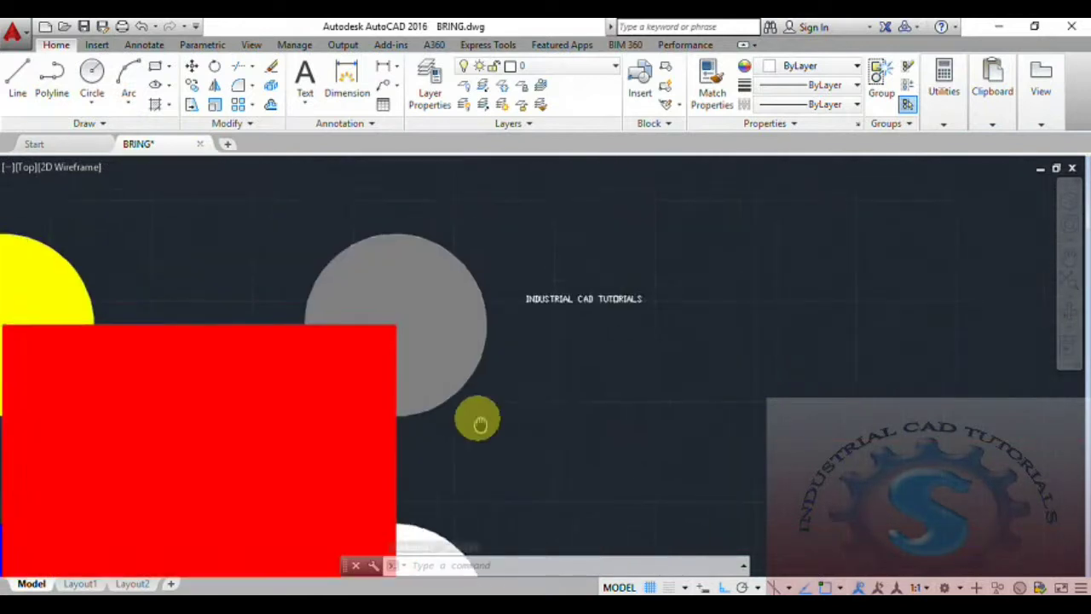
- Give the title text height 28.9001, then reselect it all to return it to 2.5
double_click(586, 294)
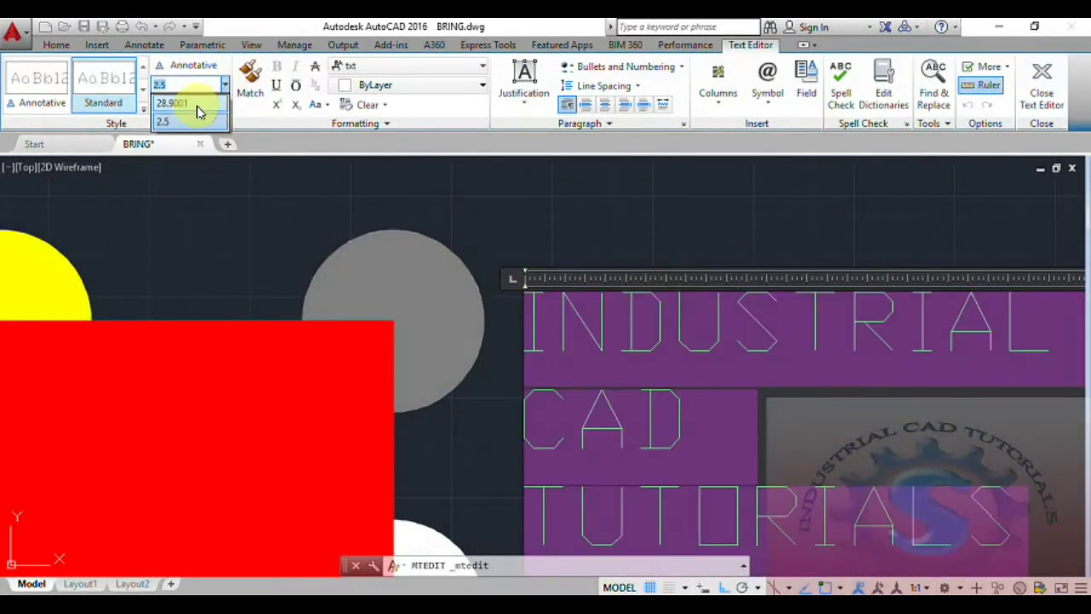
click(636, 224)
scroll(579, 275, down, 4)
scroll(557, 335, up, 2)
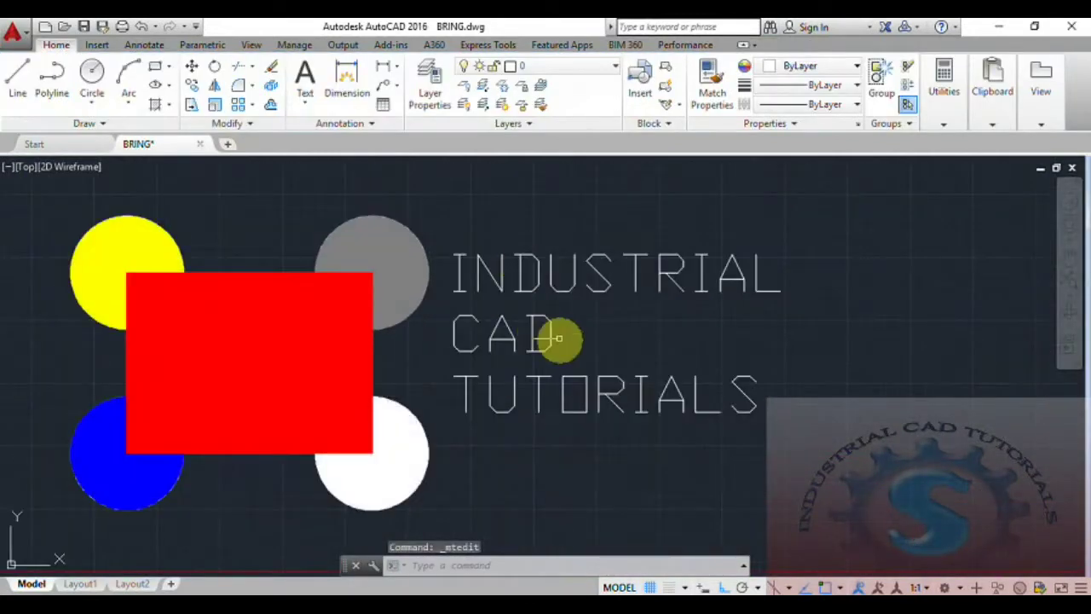
double_click(564, 384)
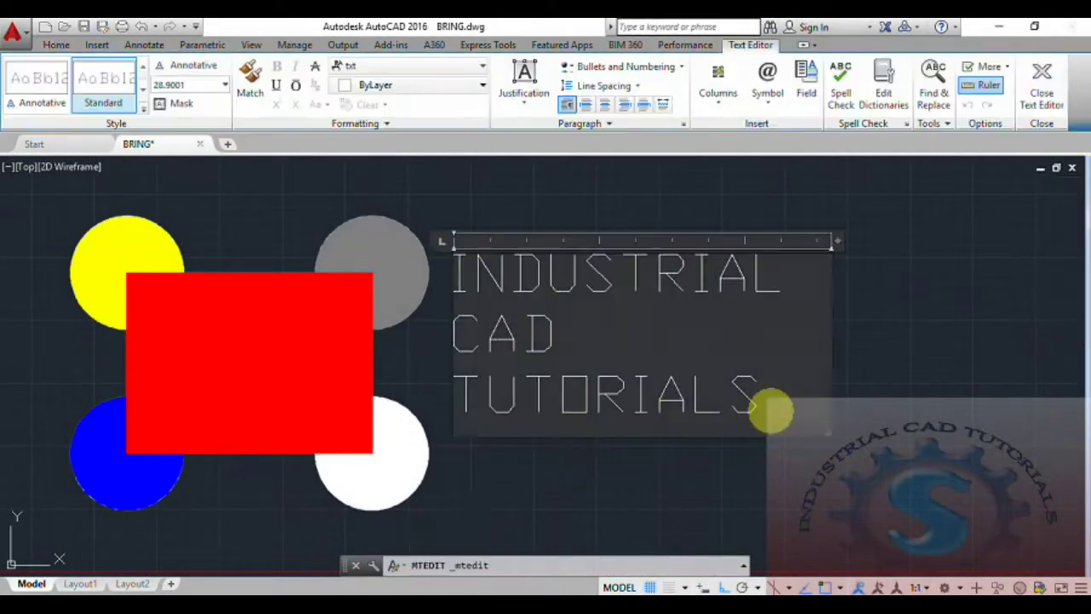
drag(756, 406, 404, 253)
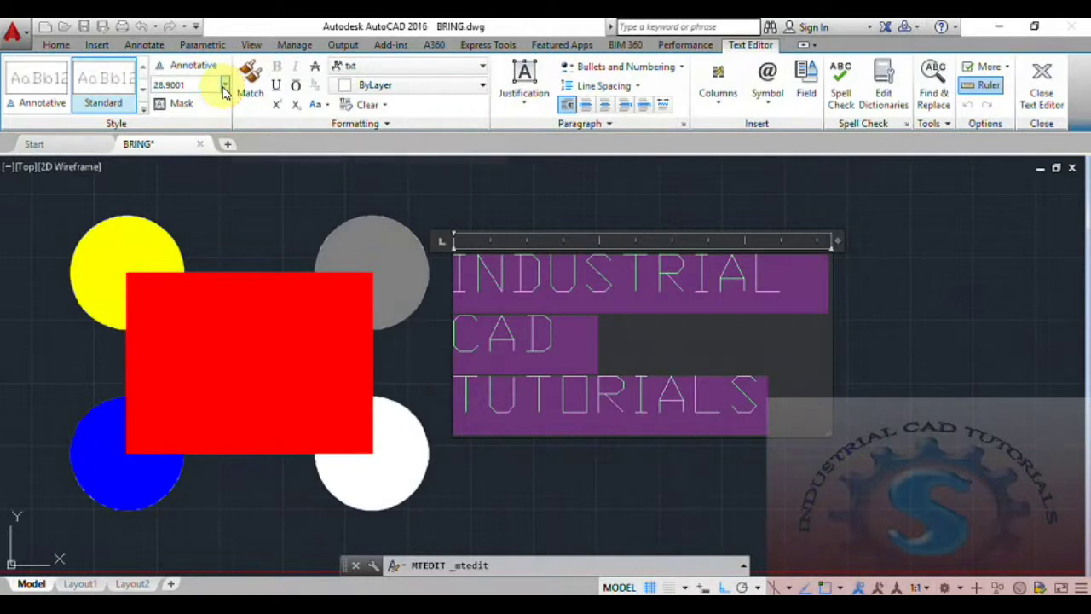
click(171, 122)
click(688, 313)
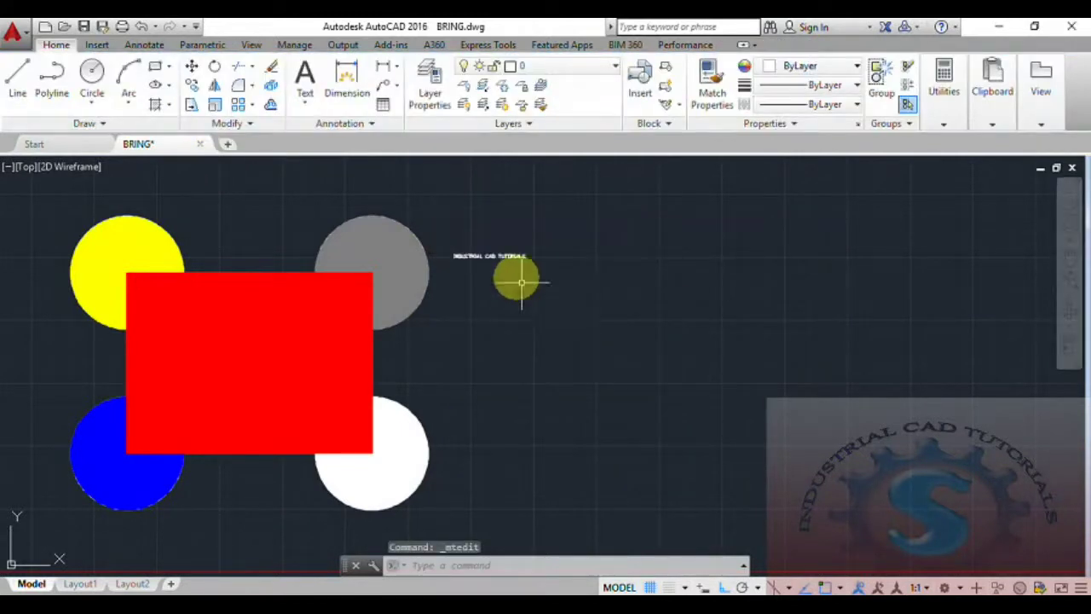
scroll(486, 274, up, 4)
scroll(494, 324, down, 8)
scroll(519, 256, up, 4)
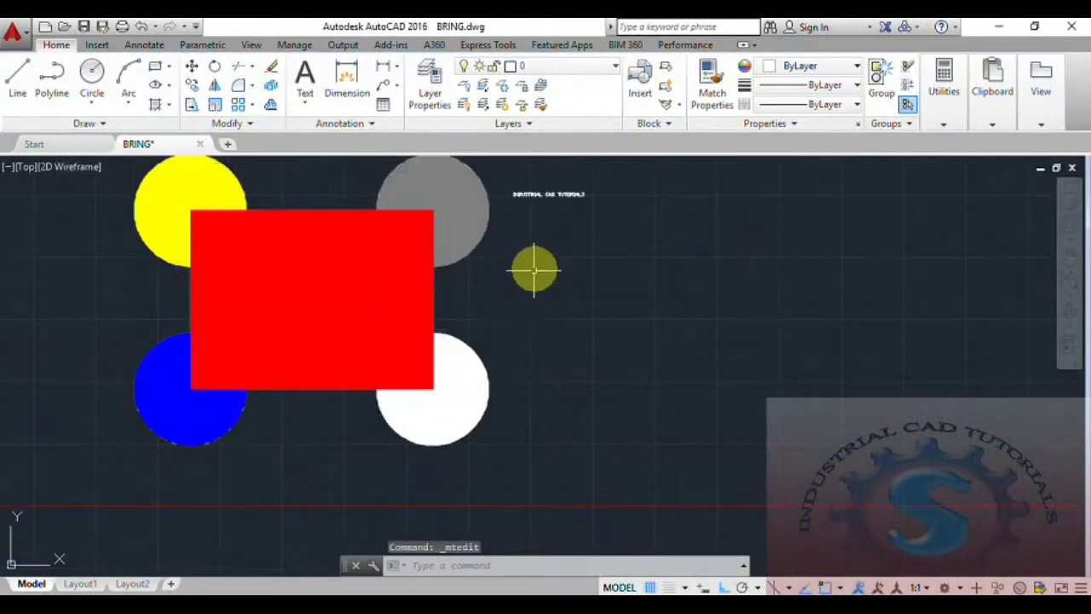
scroll(509, 303, up, 2)
scroll(515, 281, down, 4)
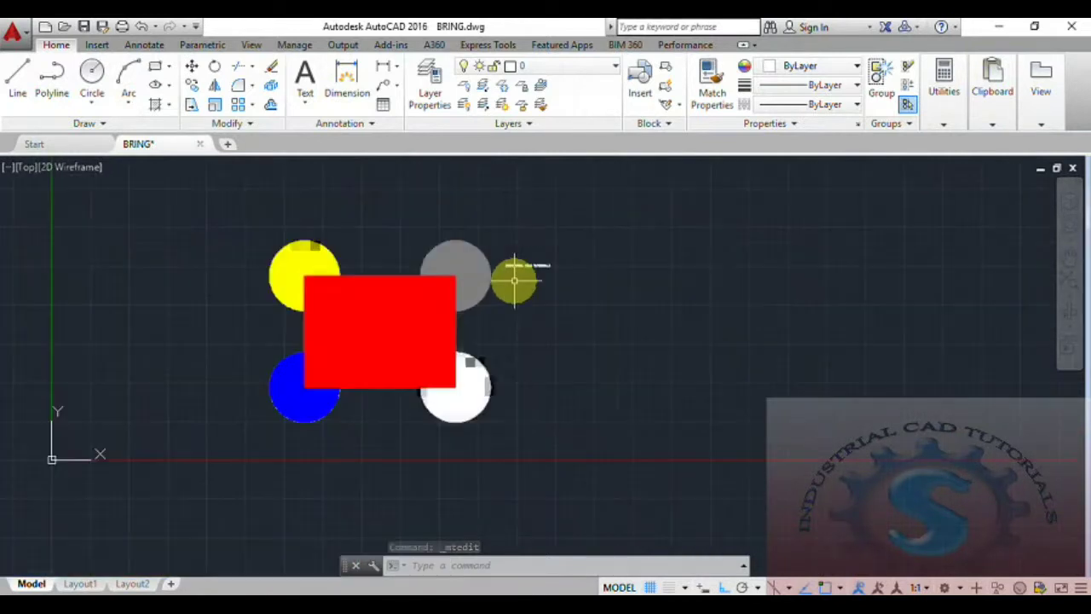
scroll(513, 278, up, 4)
mouse_move(604, 288)
middle_down()
mouse_move(531, 324)
mouse_move(468, 301)
middle_up()
scroll(525, 327, down, 4)
scroll(525, 327, up, 2)
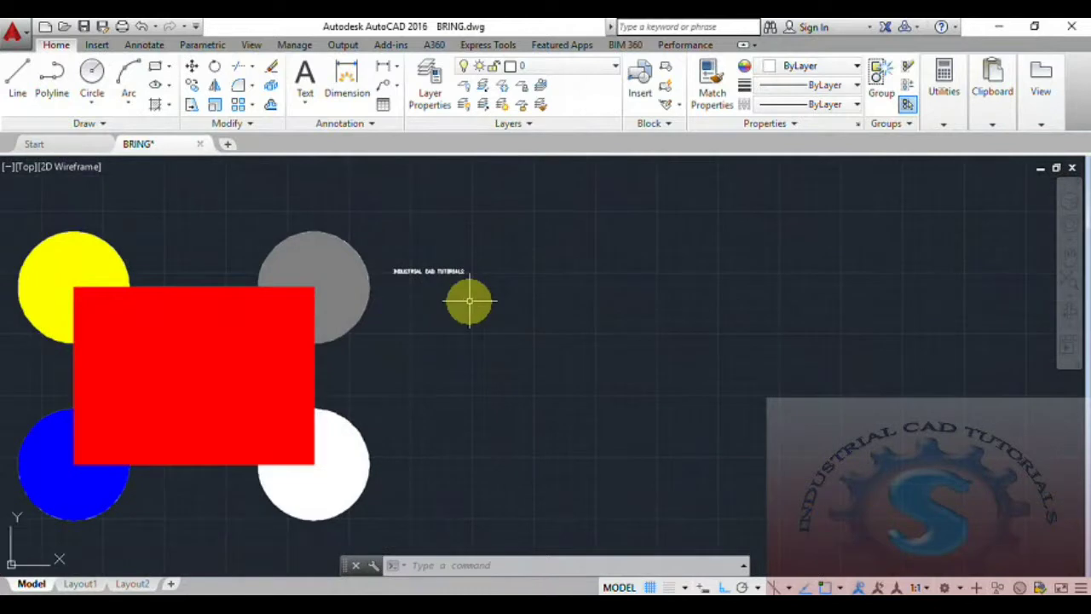
scroll(509, 316, up, 2)
middle_drag(530, 318, 616, 296)
scroll(603, 310, down, 2)
scroll(603, 311, up, 2)
scroll(604, 311, down, 4)
scroll(615, 296, up, 2)
scroll(560, 456, down, 1)
mouse_move(560, 455)
middle_down()
mouse_move(553, 348)
mouse_move(550, 363)
mouse_move(641, 307)
middle_up()
scroll(548, 341, up, 3)
scroll(548, 340, down, 2)
scroll(550, 382, down, 4)
scroll(550, 378, up, 4)
scroll(611, 343, down, 2)
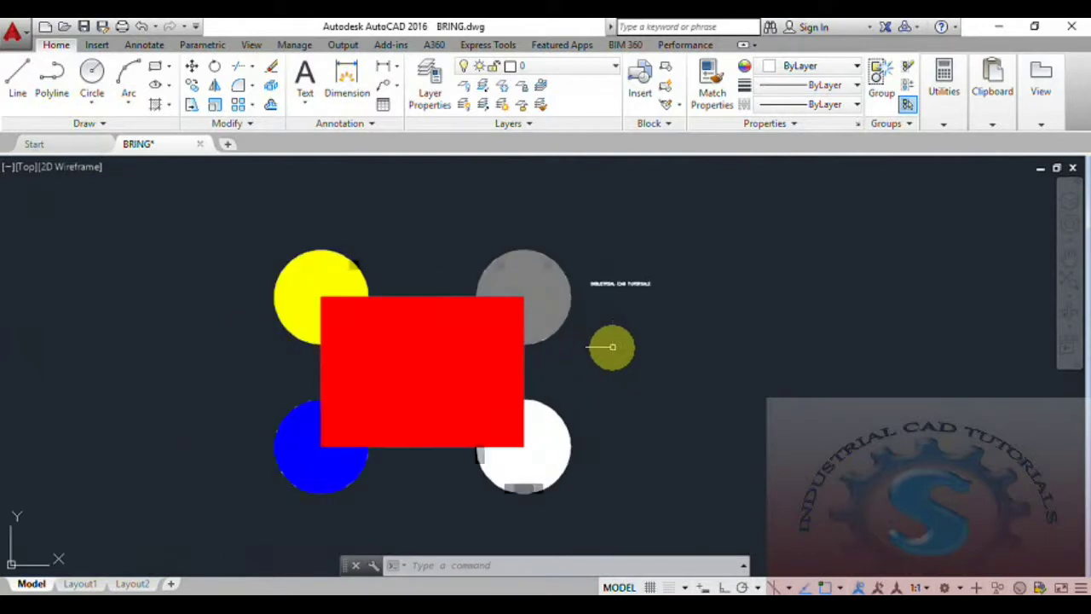
scroll(611, 344, up, 2)
middle_drag(612, 343, 538, 401)
scroll(561, 339, up, 4)
- Apply height 28.9001 to the whole INDUSTRIAL CAD TUTORIALS text, then reopen it in the editor
click(571, 253)
double_click(568, 254)
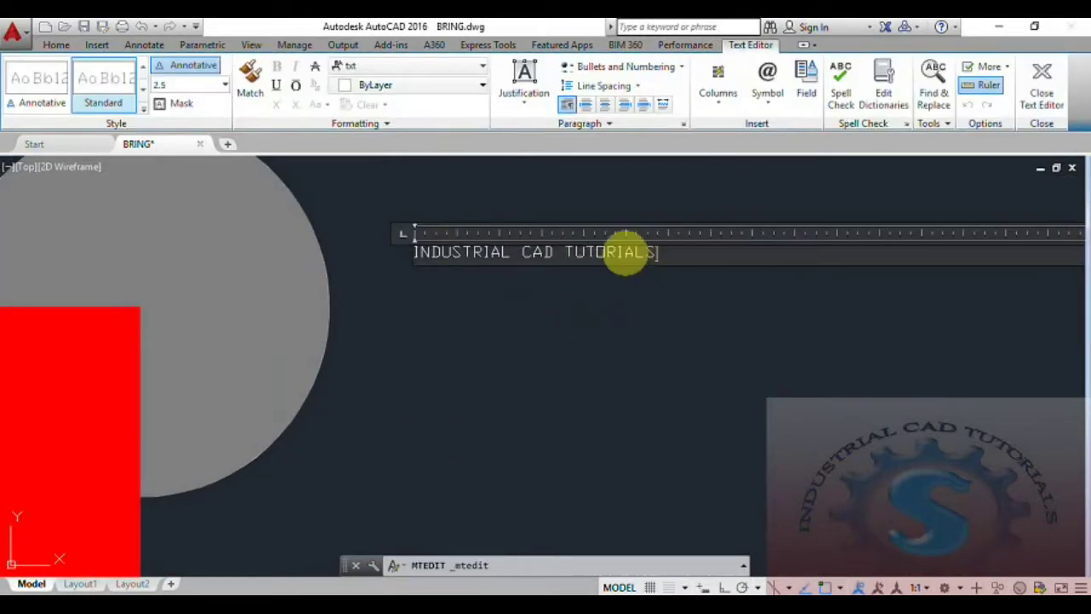
drag(658, 252, 367, 258)
click(227, 85)
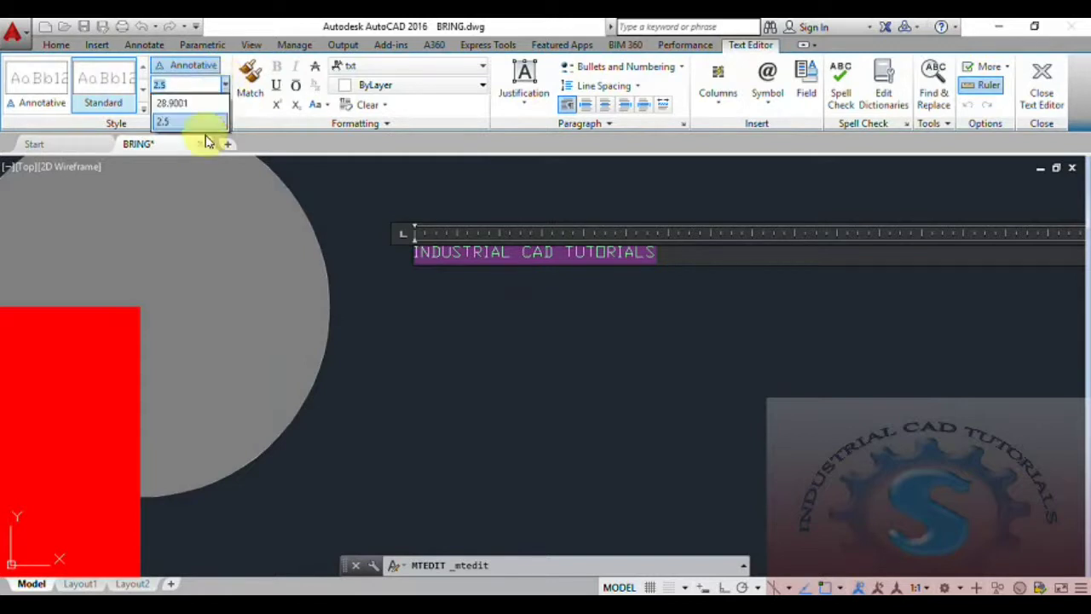
click(312, 190)
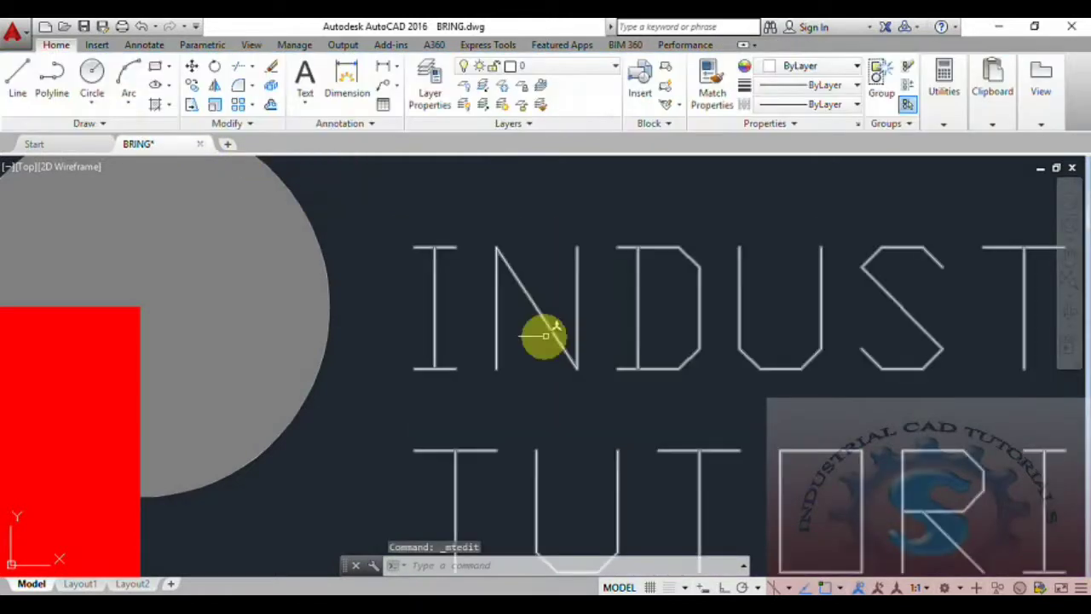
scroll(540, 336, down, 5)
scroll(443, 317, up, 2)
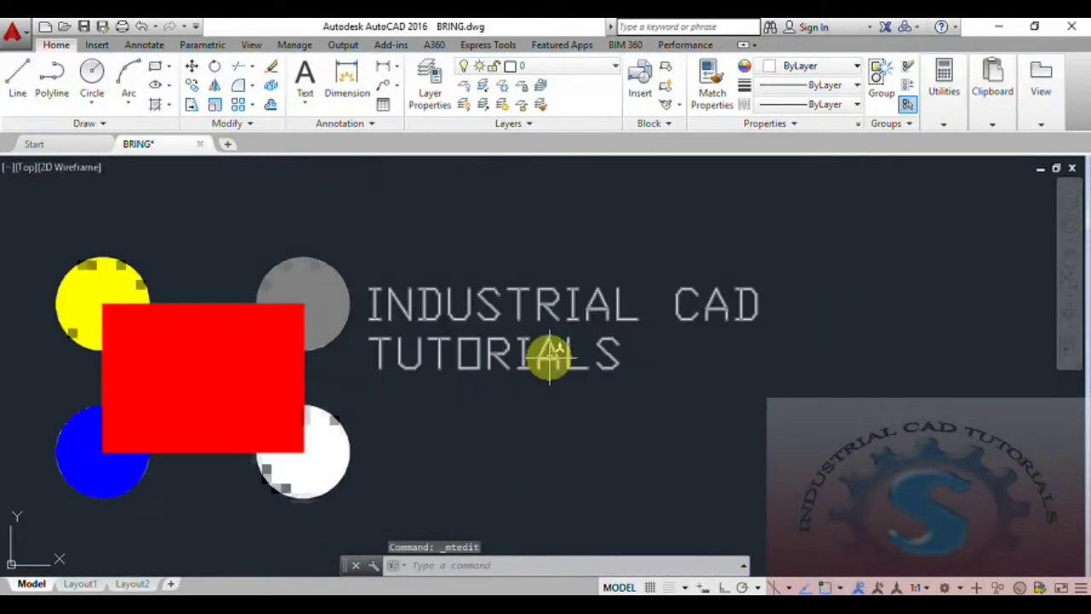
double_click(618, 364)
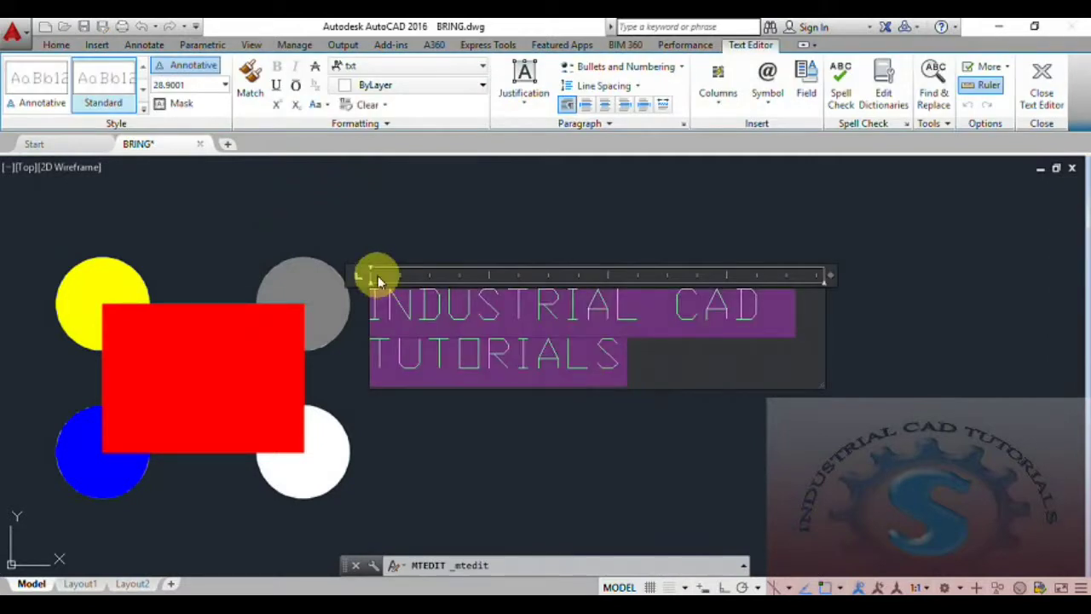
- Browse the font previews without choosing one, keeping the txt font, and cancel editing
click(356, 68)
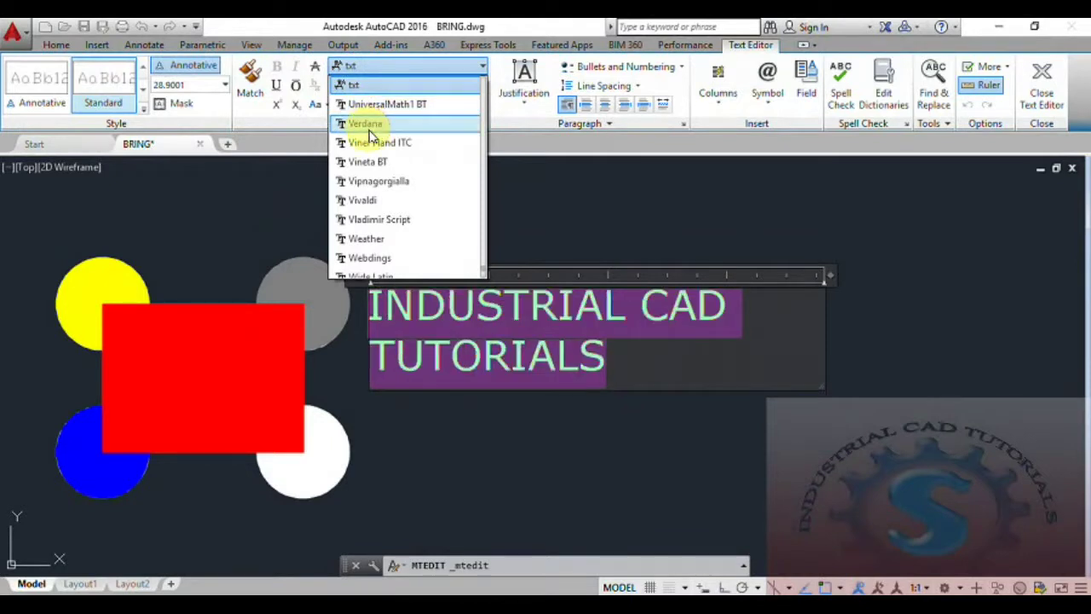
scroll(366, 231, down, 5)
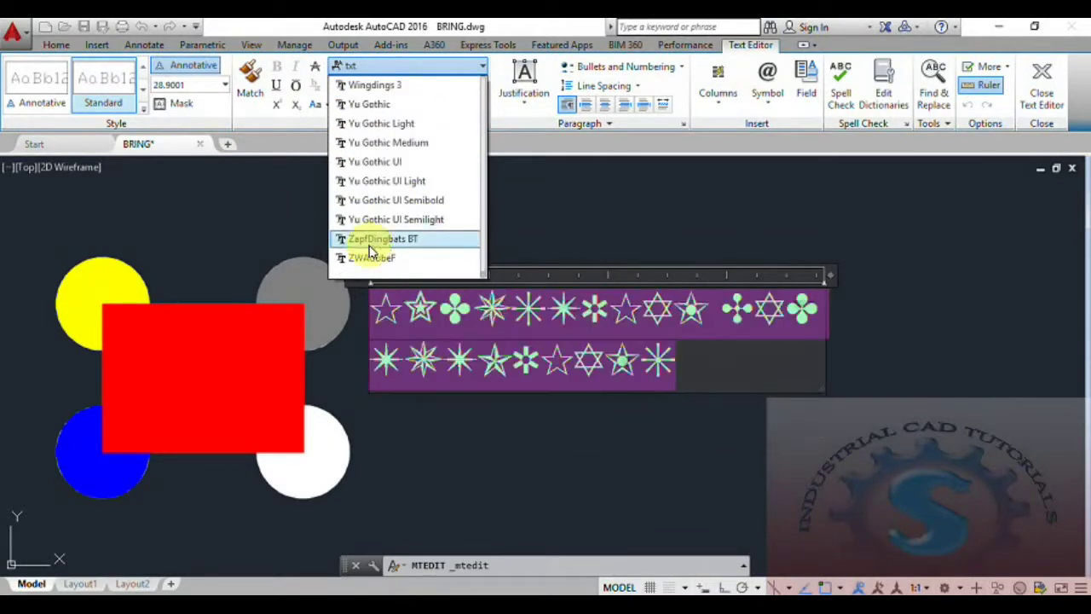
scroll(368, 243, up, 6)
scroll(368, 239, up, 10)
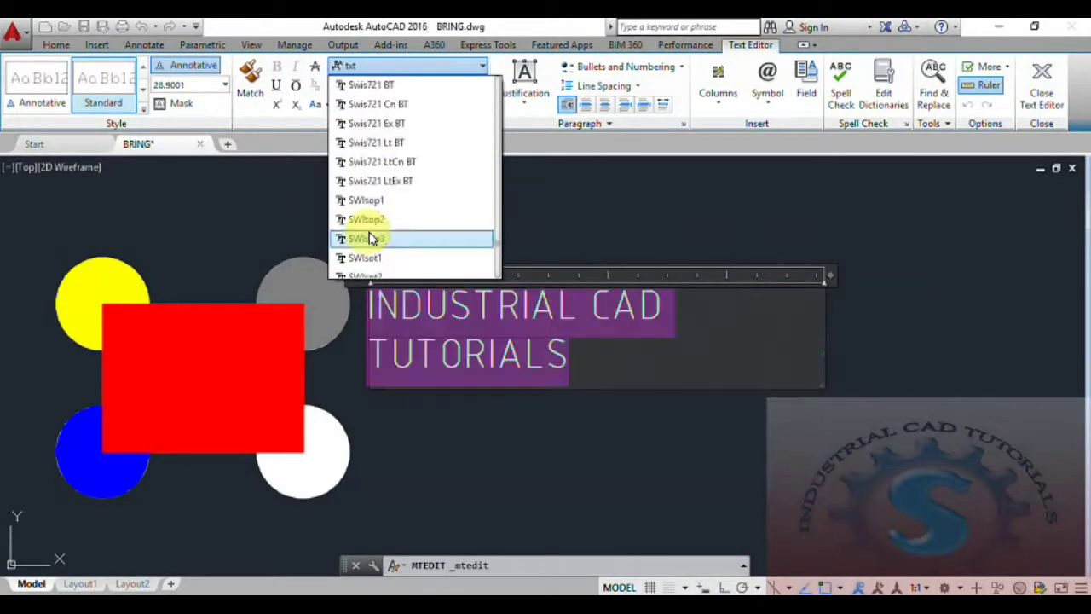
drag(499, 234, 502, 73)
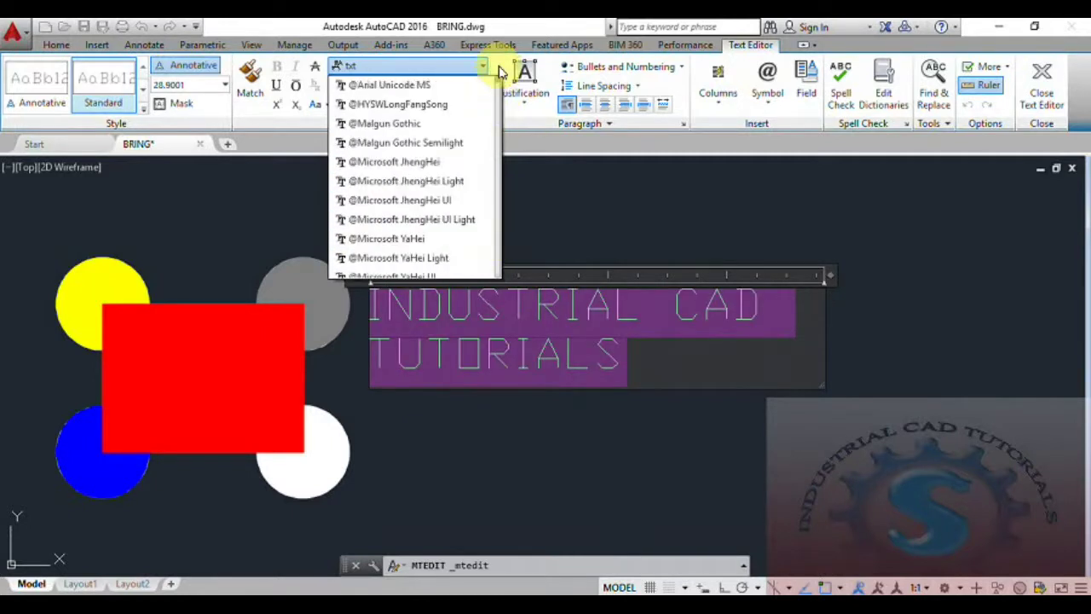
click(541, 175)
key(Escape)
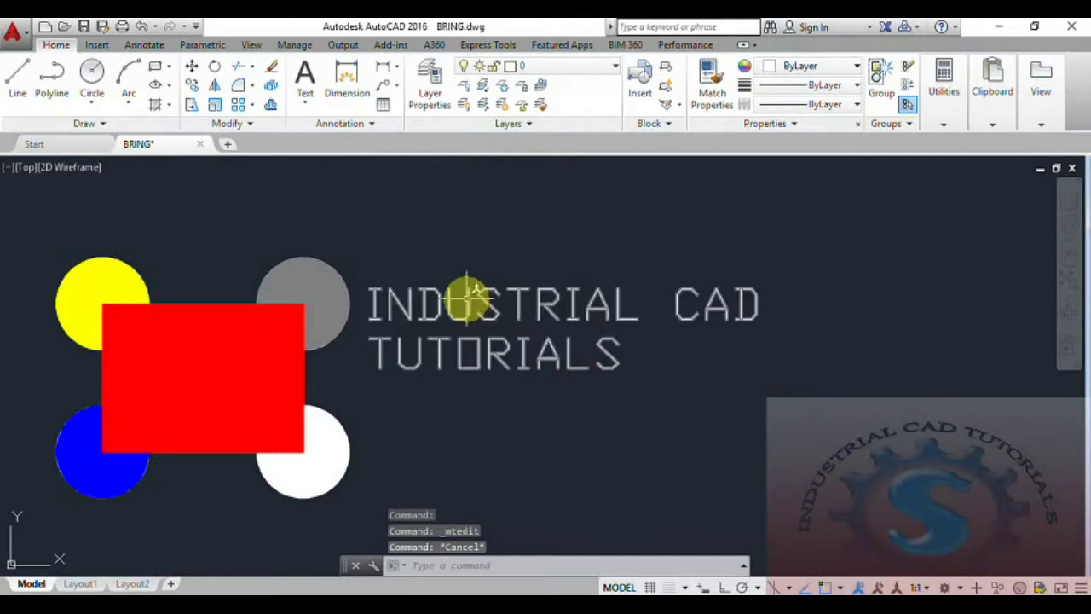
- Switch the entire INDUSTRIAL CAD TUTORIALS title to the Vineta BT font and recentre the view
click(469, 295)
double_click(617, 350)
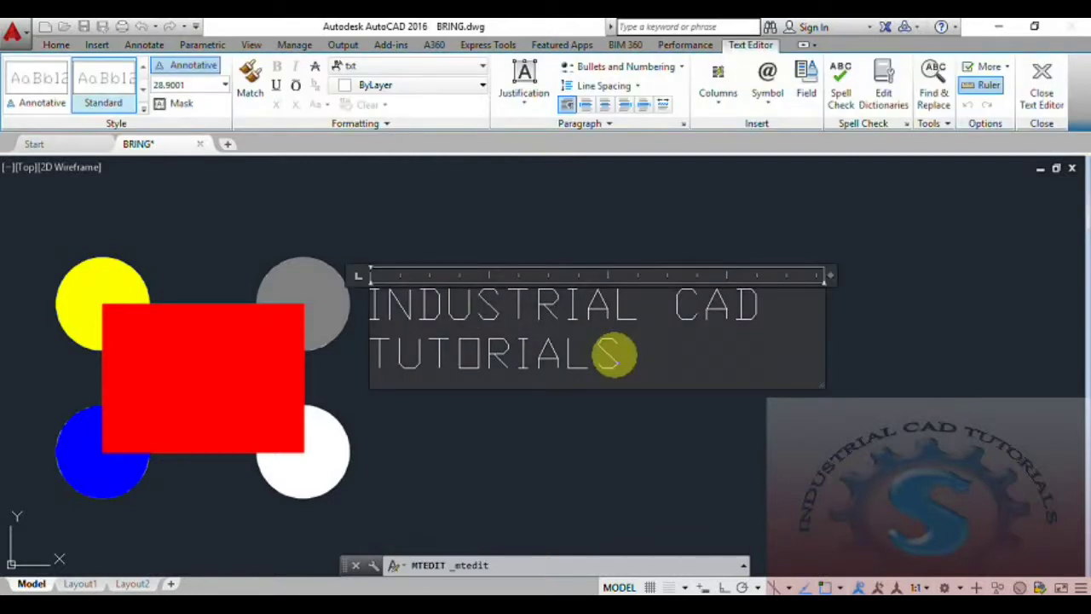
drag(614, 354, 292, 250)
click(356, 66)
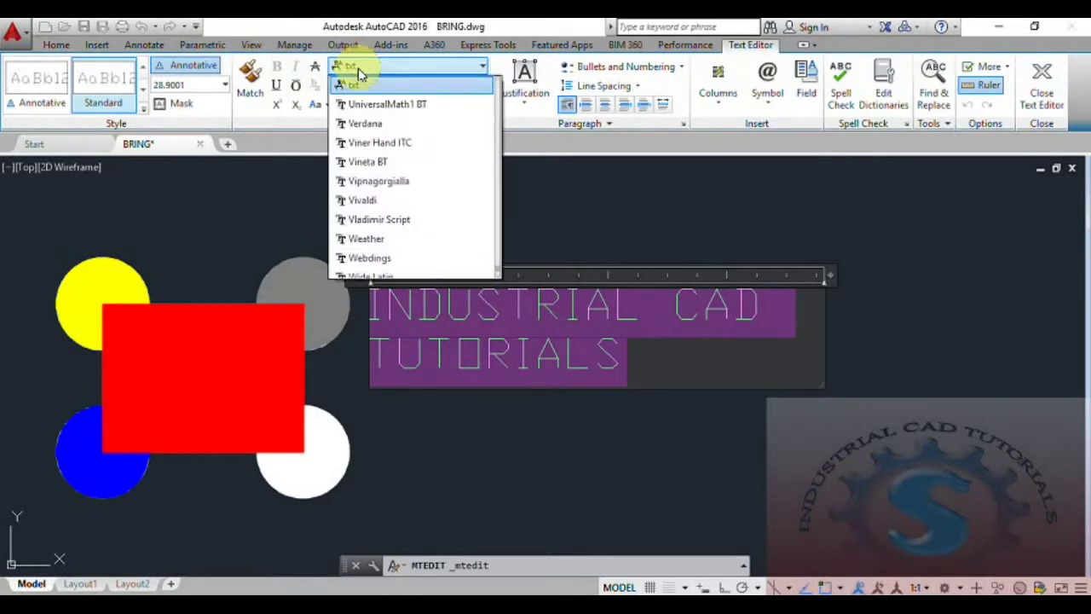
click(373, 171)
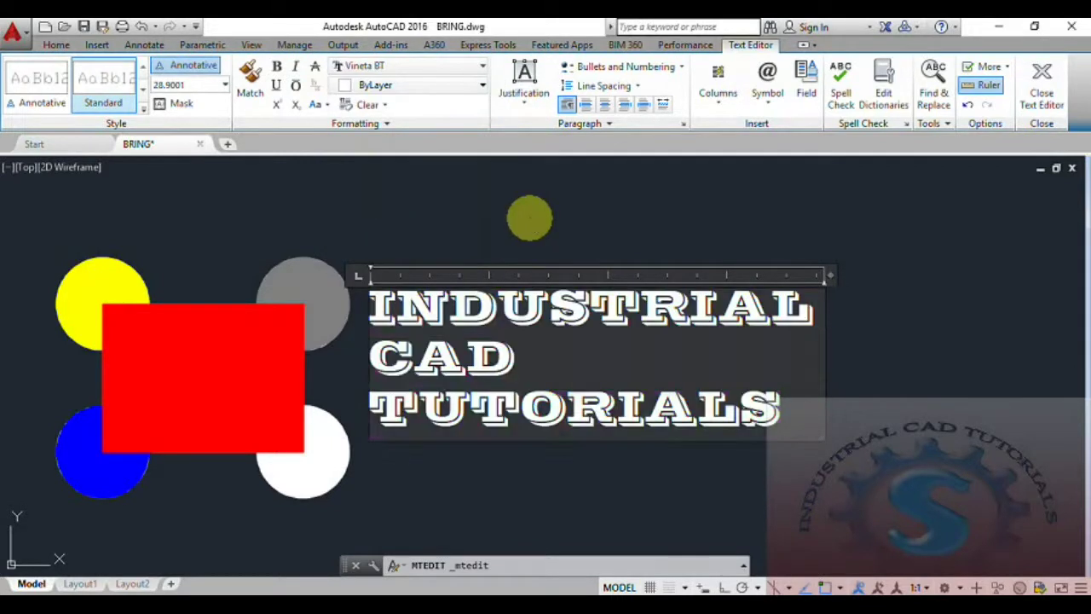
click(524, 220)
scroll(507, 358, down, 4)
scroll(509, 359, up, 4)
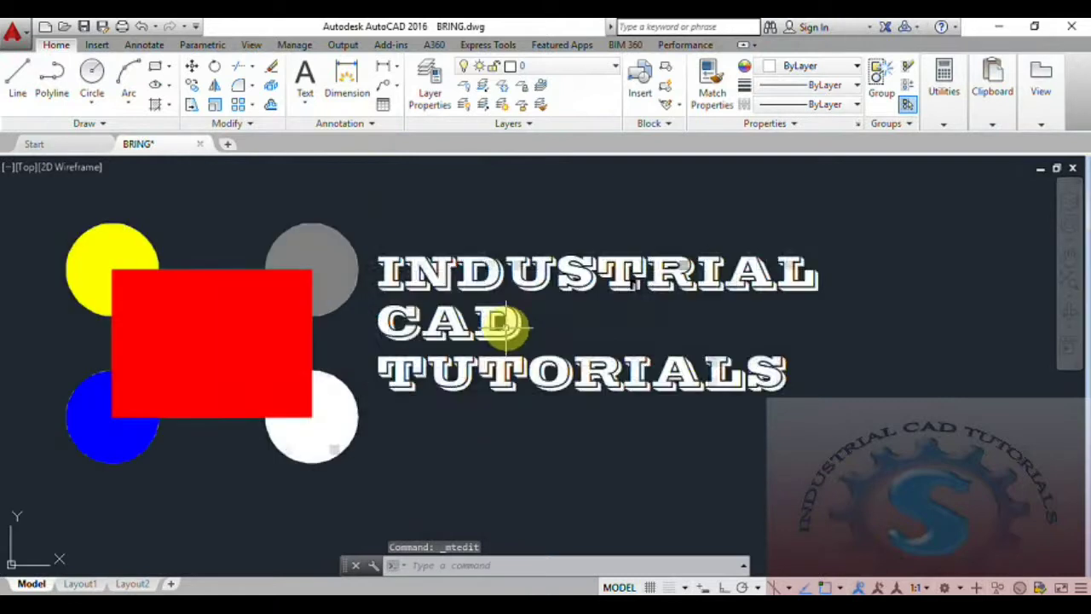
scroll(518, 324, down, 2)
scroll(518, 328, up, 2)
middle_drag(531, 341, 560, 360)
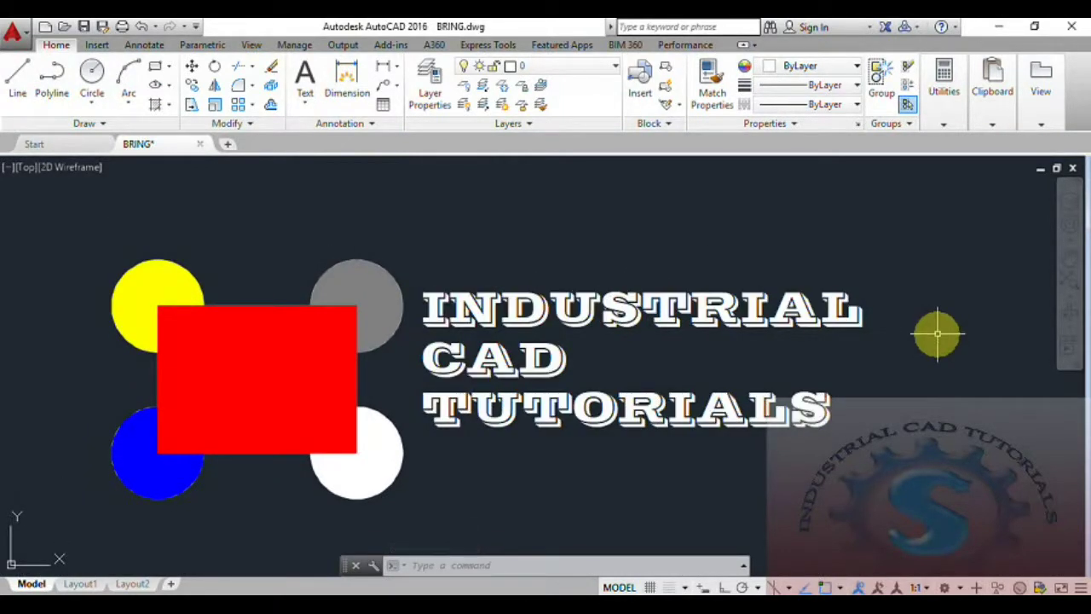
middle_drag(938, 334, 936, 317)
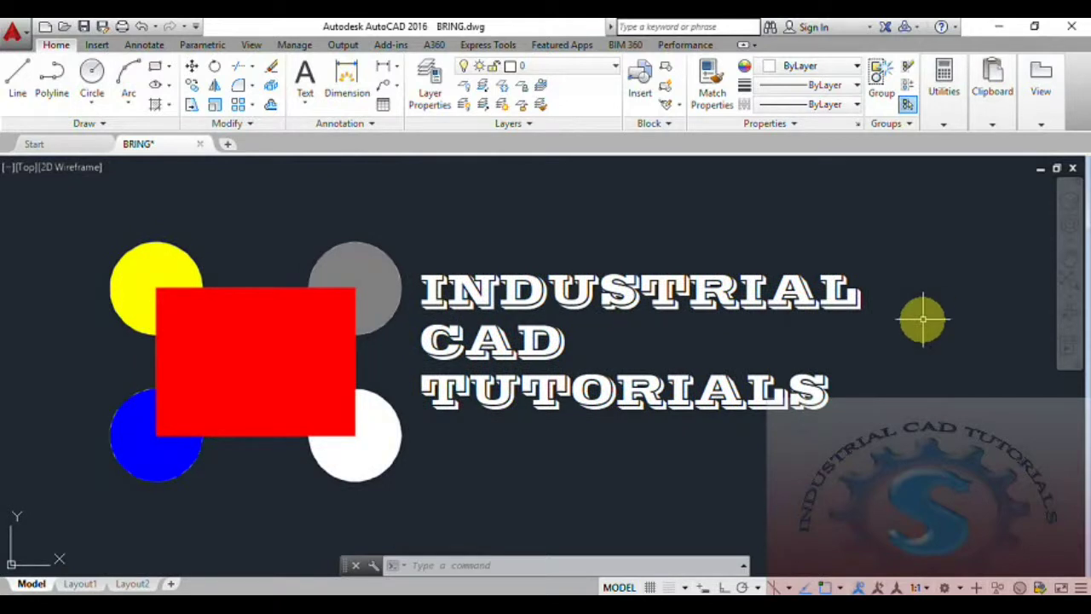
- Use Draw Order to bring all text in front of the shapes
click(266, 127)
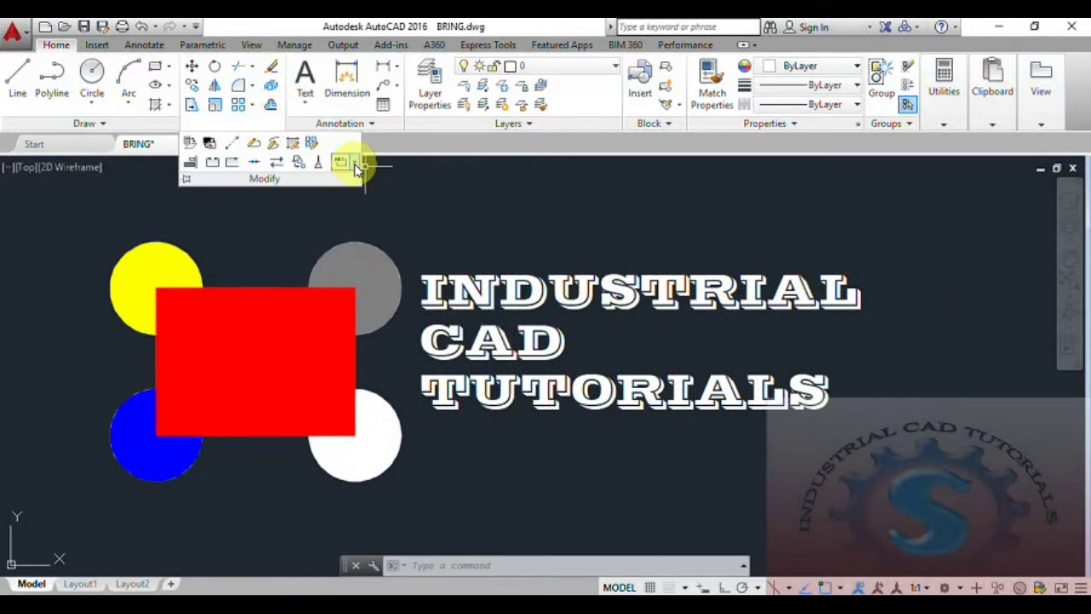
click(356, 166)
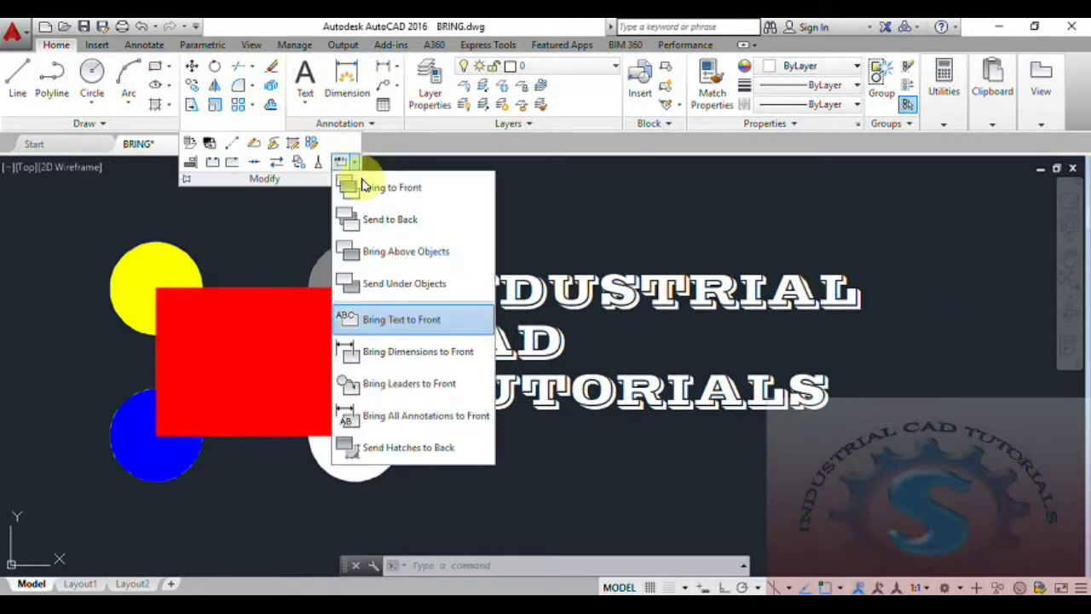
click(372, 329)
key(Escape)
key(Escape)
key(Escape)
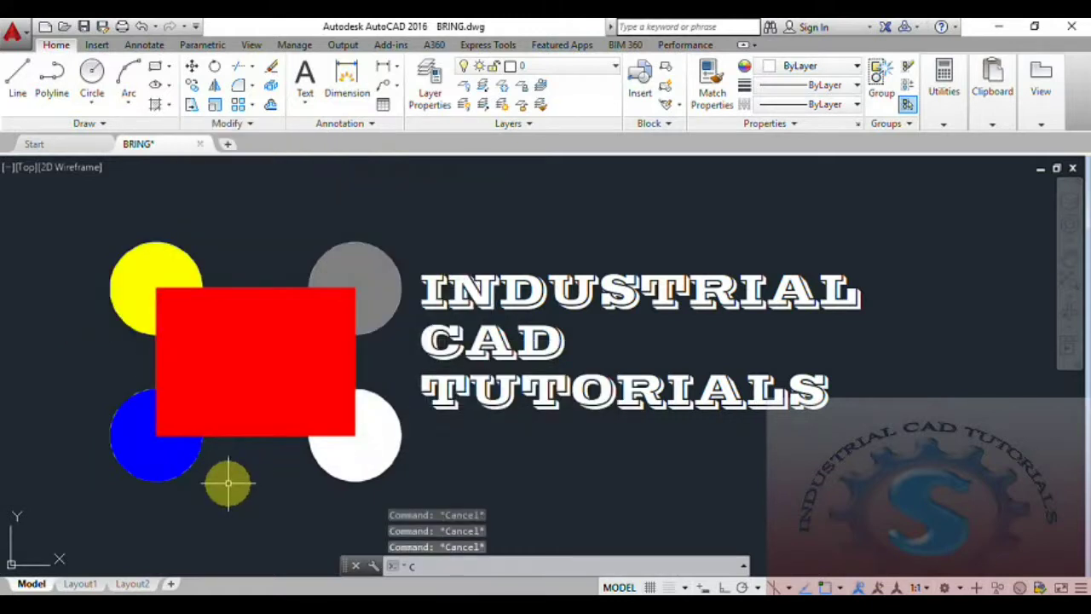
- Copy the circles and red rectangle from the blue circle's centre onto the title text
text(CO)
key(Return)
click(401, 520)
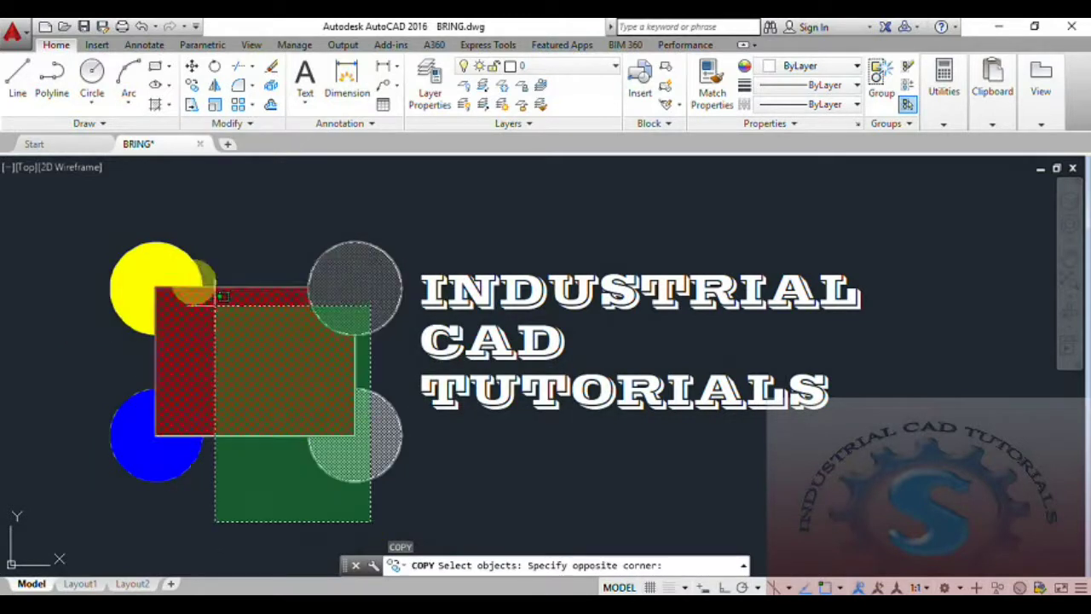
click(87, 203)
key(Return)
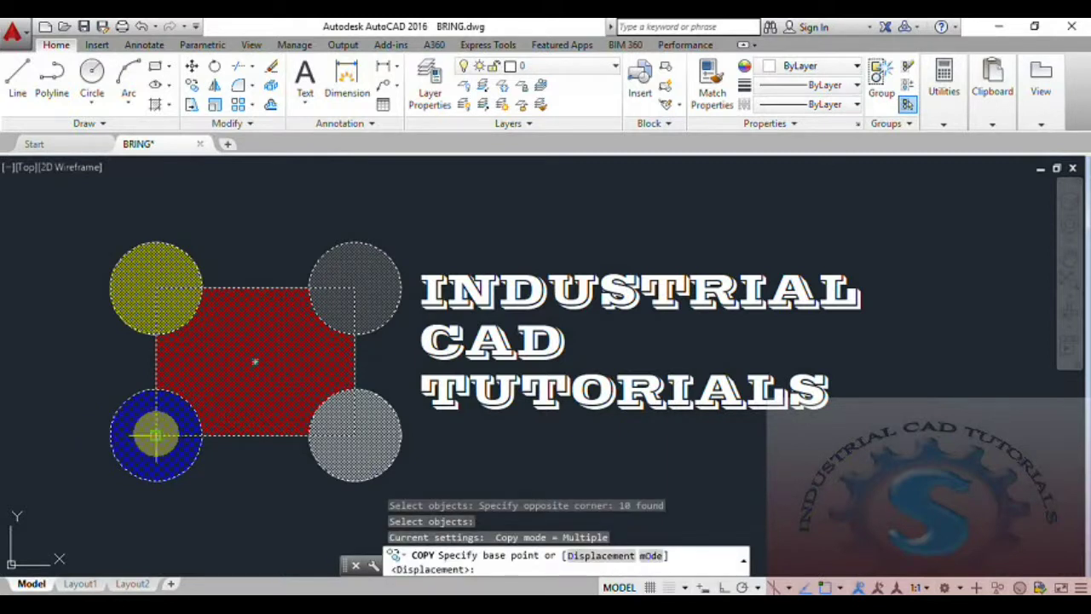
click(156, 435)
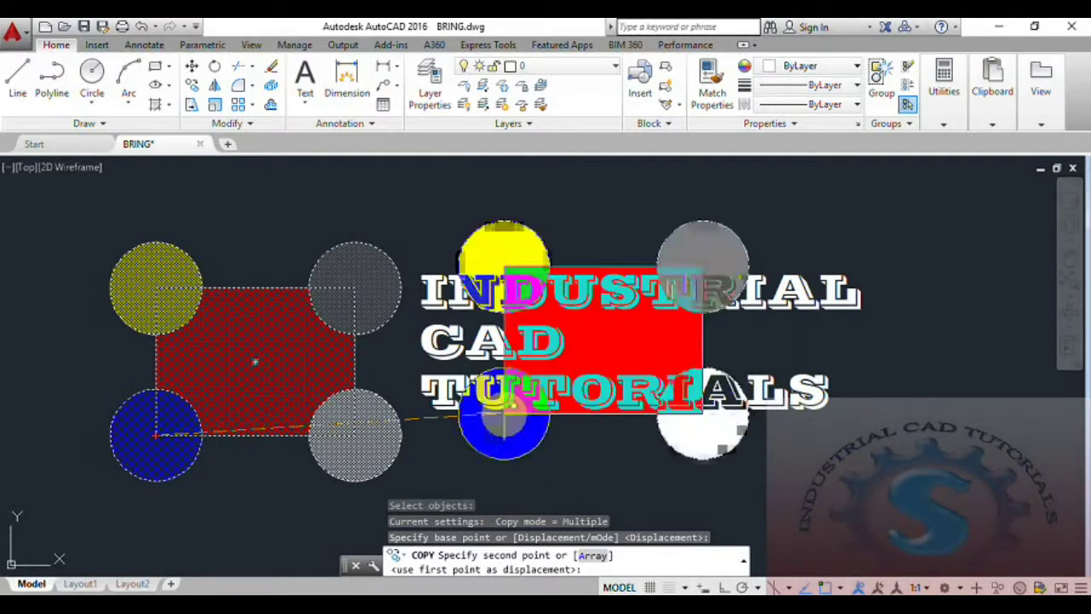
click(519, 413)
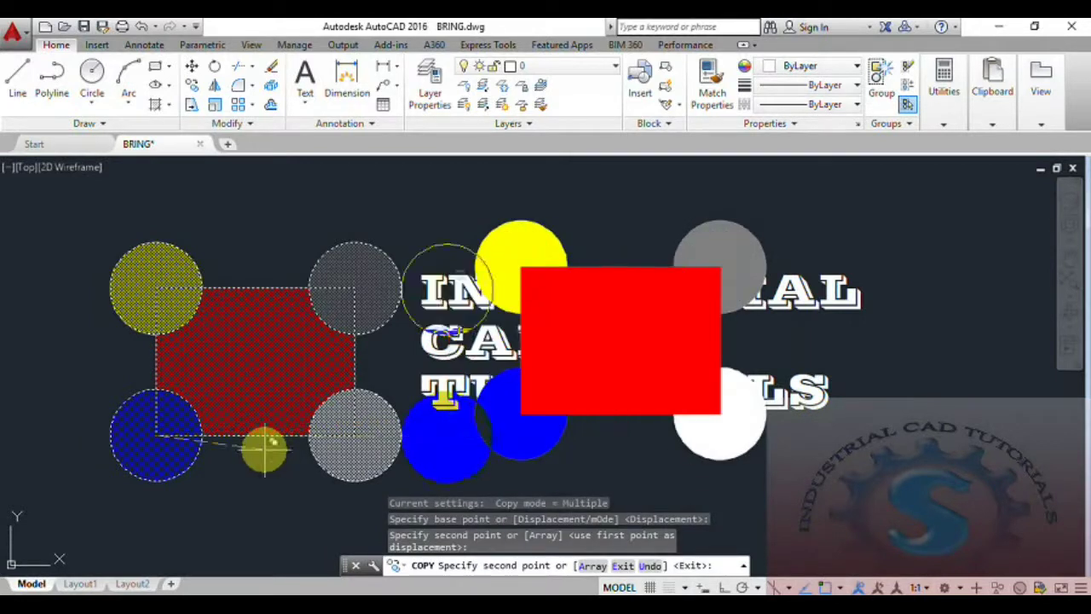
key(Escape)
- Erase the original set of circles and rectangle on the left
middle_drag(362, 454, 372, 421)
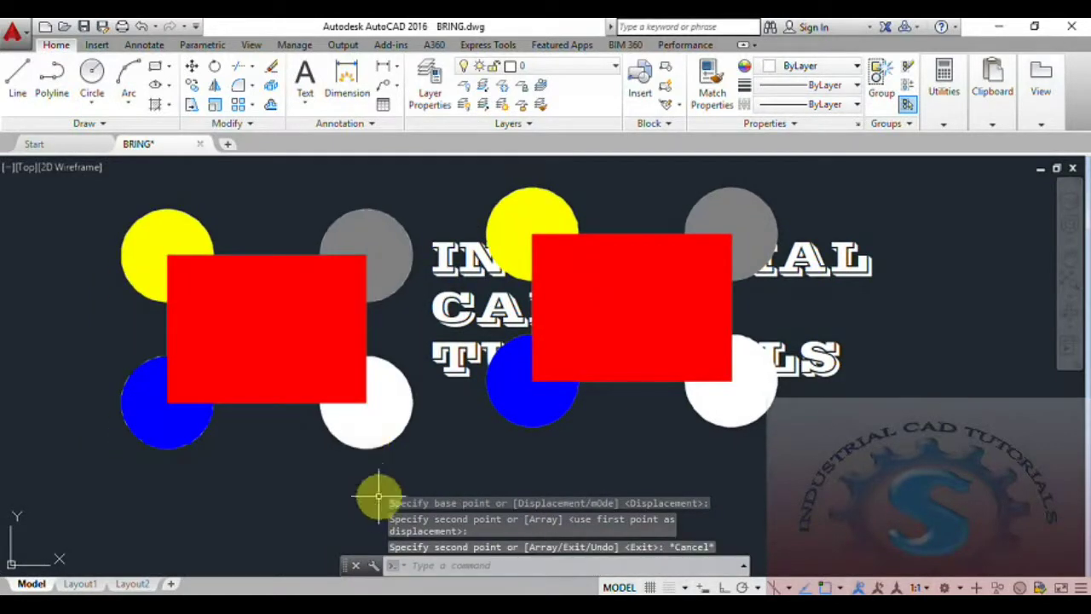
click(377, 499)
click(112, 223)
key(Delete)
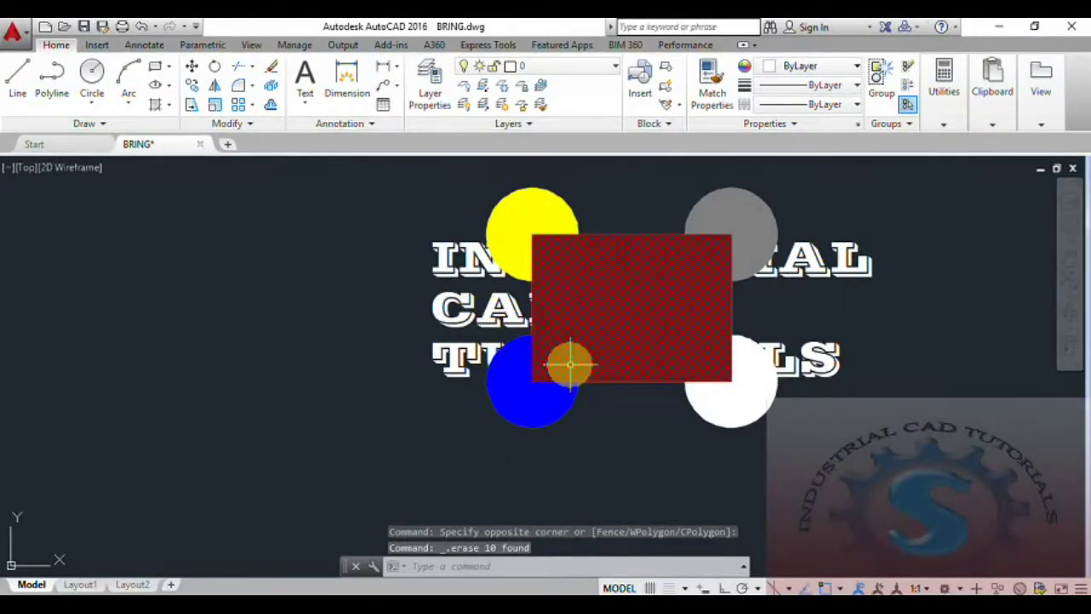
middle_drag(532, 465, 538, 376)
mouse_move(770, 356)
middle_down()
mouse_move(776, 336)
mouse_move(770, 375)
mouse_move(770, 360)
middle_up()
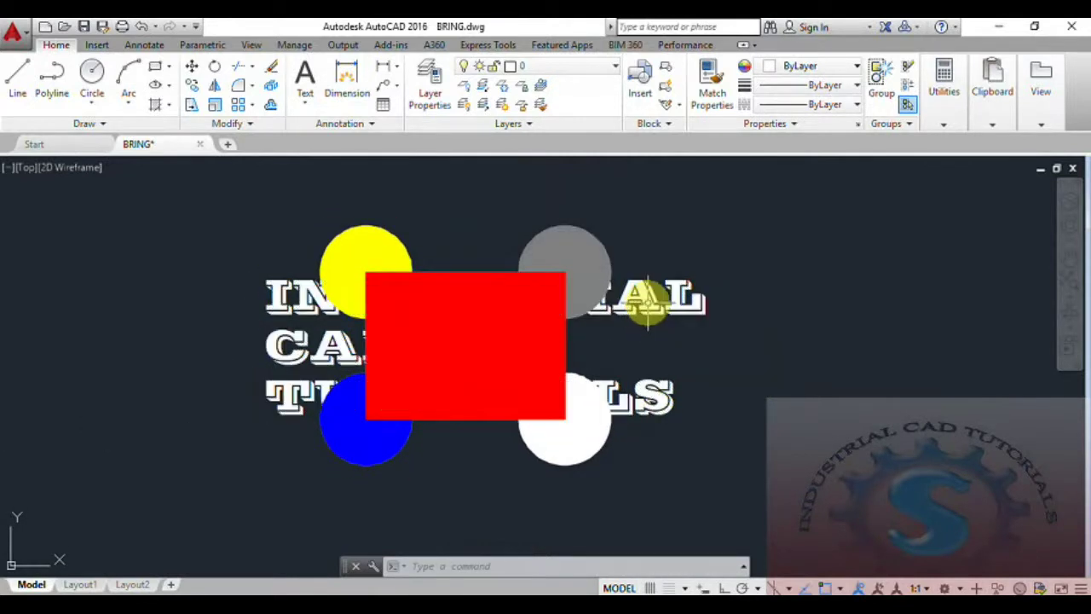
- Apply Bring Text to Front from the Draw Order options so the title sits above the shapes
click(264, 126)
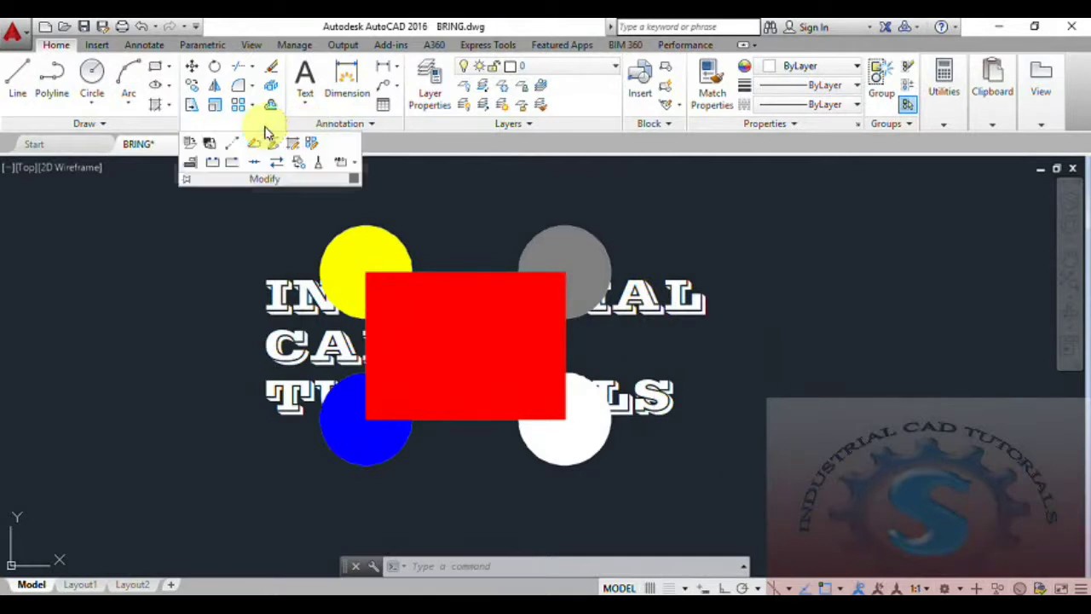
click(357, 166)
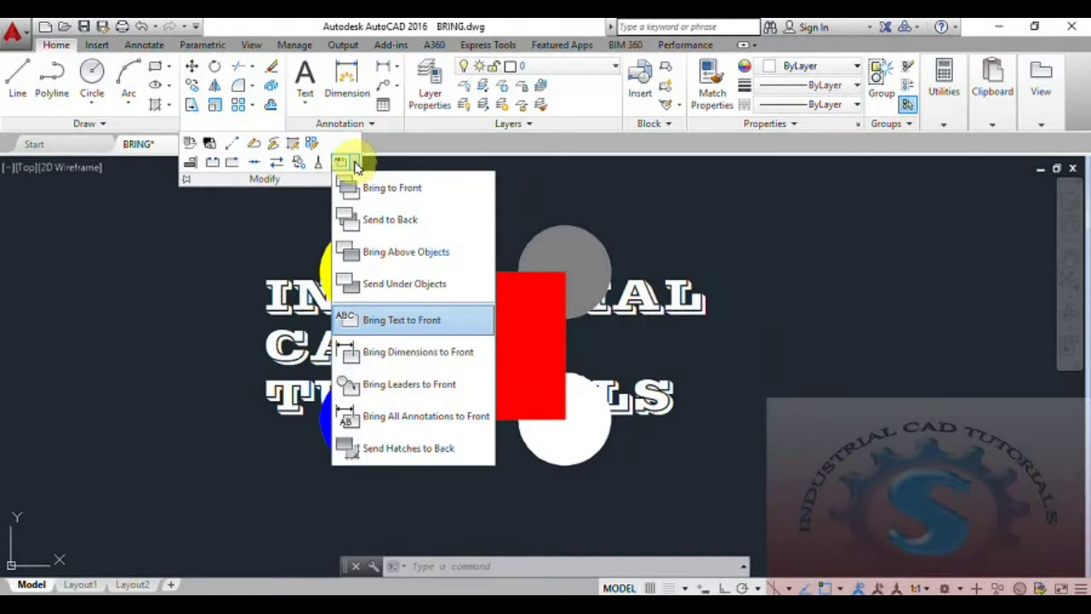
click(405, 320)
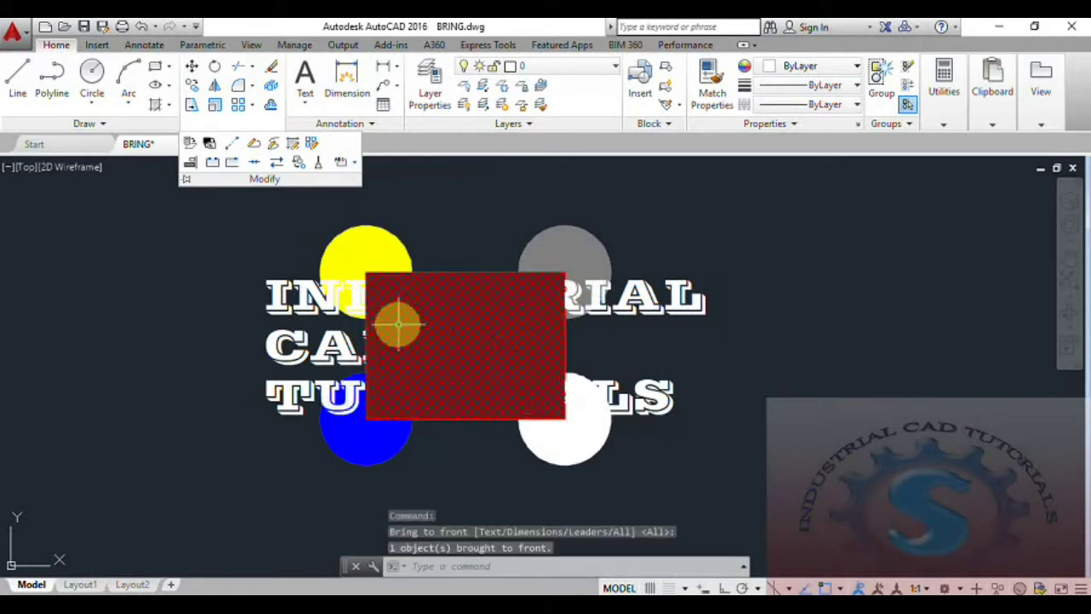
click(328, 294)
key(Escape)
key(Return)
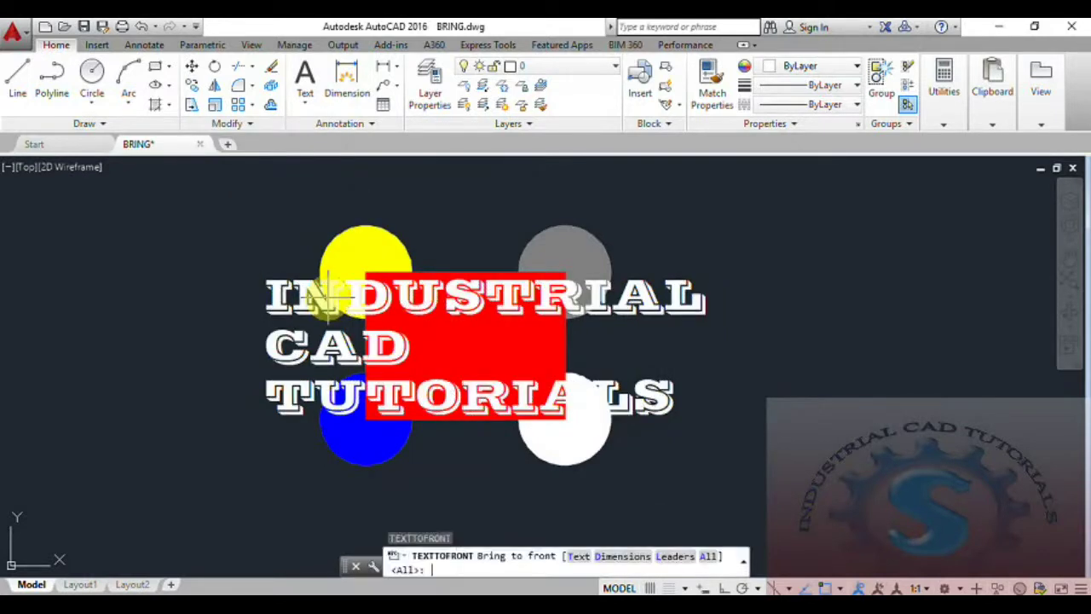
scroll(17, 311, down, 2)
scroll(132, 328, up, 4)
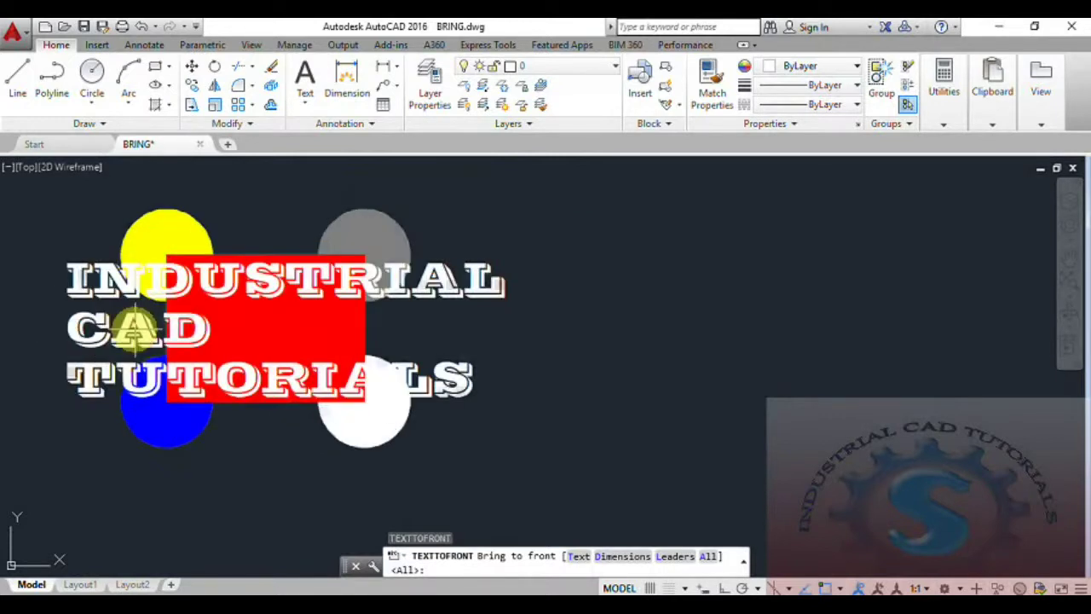
scroll(332, 367, down, 4)
scroll(337, 358, up, 2)
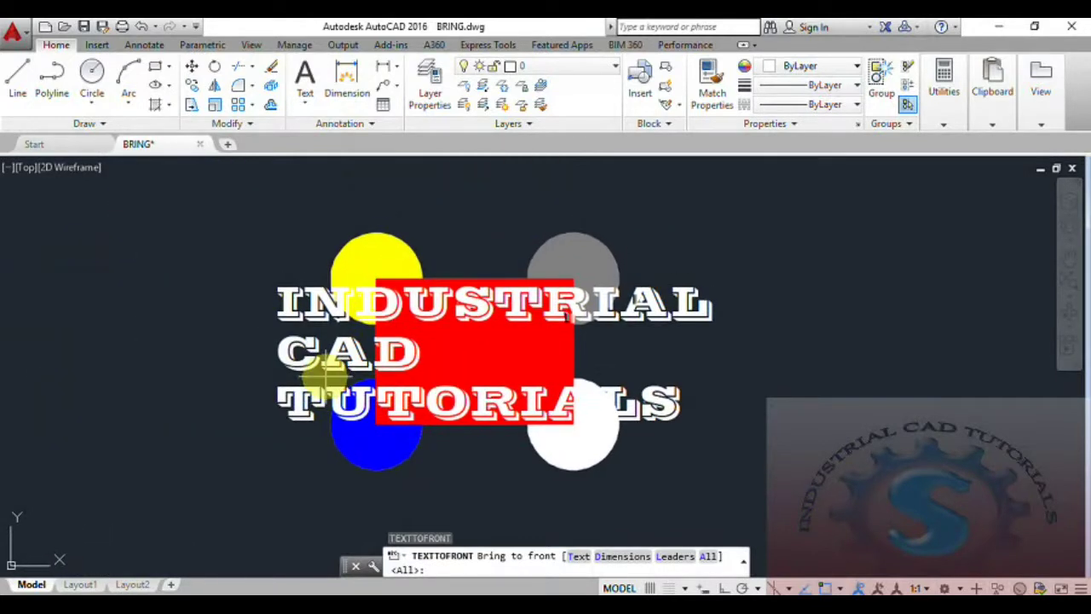
- Cancel the leftover reordering prompt and start the rectangle command (REC)
text(REC)
key(Return)
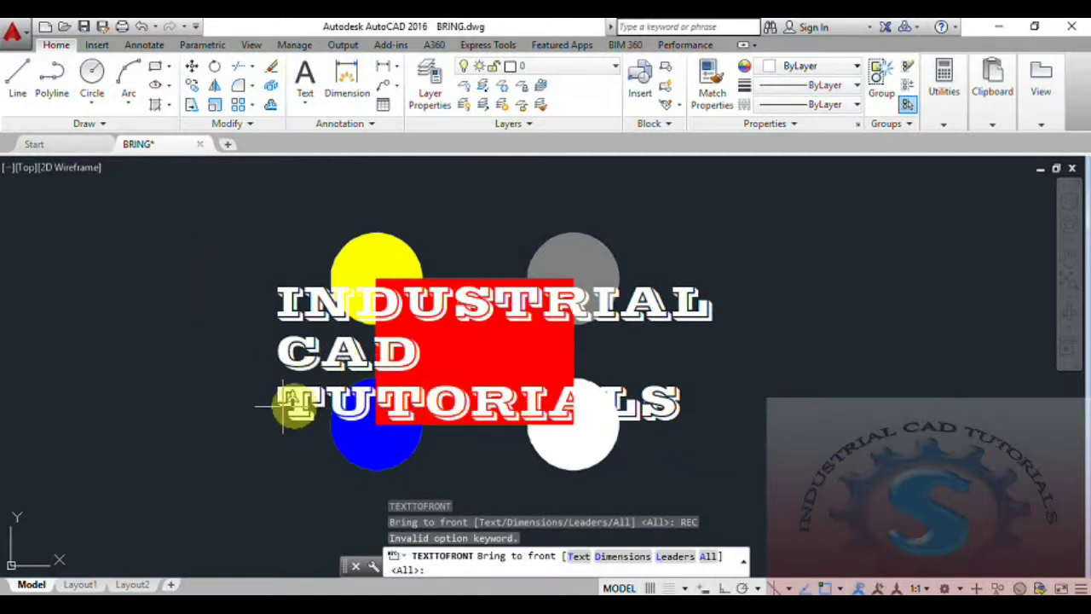
key(Escape)
key(Escape)
key(Escape)
key(Escape)
text(REC)
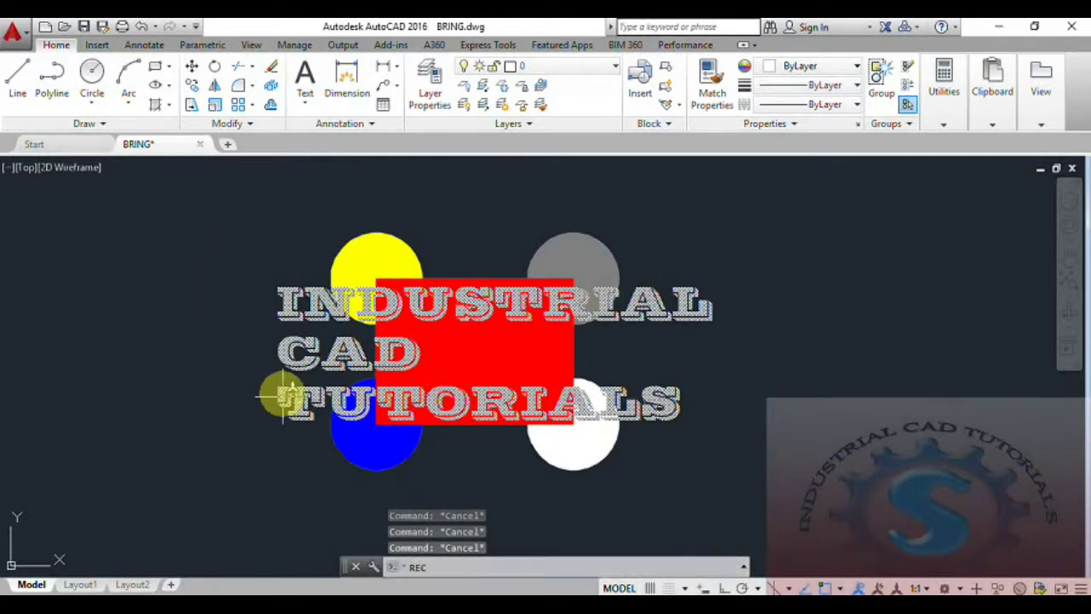
key(Return)
- Draw the inner frame from above-left of the yellow circle to below-right of the white circle
click(245, 212)
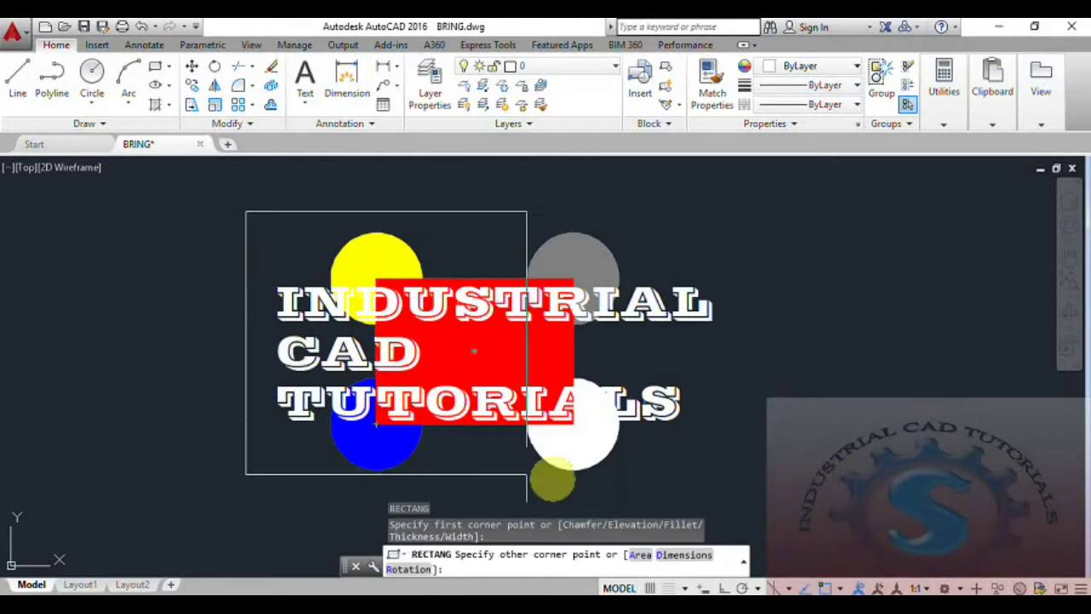
click(727, 489)
middle_drag(657, 438, 642, 418)
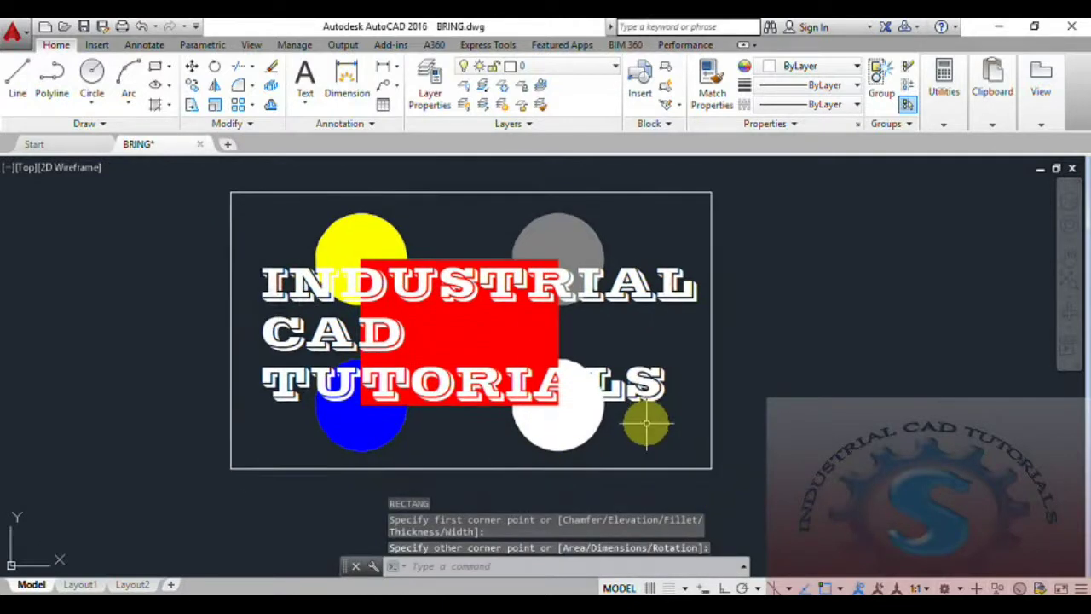
- Draw a slightly larger outer rectangle enclosing the inner frame
text(RE)
key(Return)
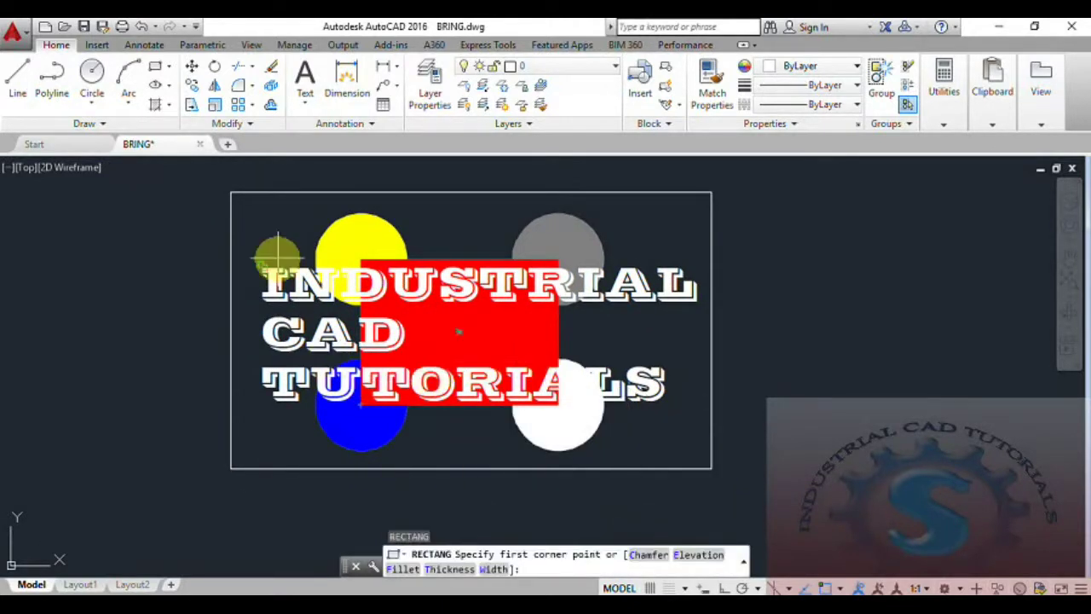
scroll(277, 254, down, 2)
scroll(236, 264, up, 2)
click(216, 205)
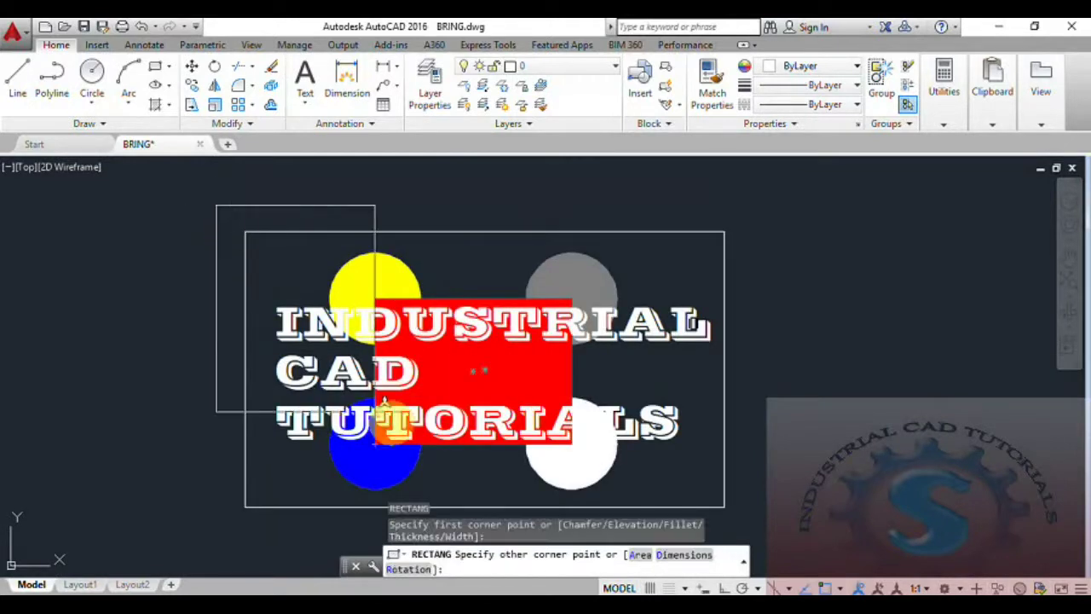
middle_drag(648, 480, 628, 418)
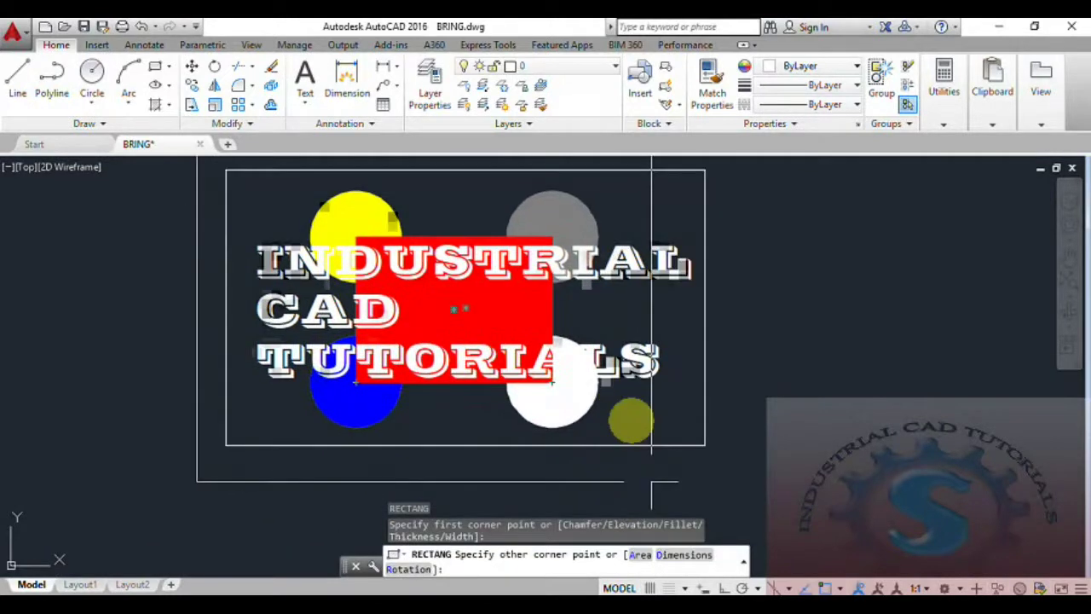
click(724, 466)
scroll(780, 491, down, 2)
scroll(737, 462, up, 2)
mouse_move(738, 462)
middle_down()
mouse_move(748, 431)
mouse_move(747, 443)
middle_up()
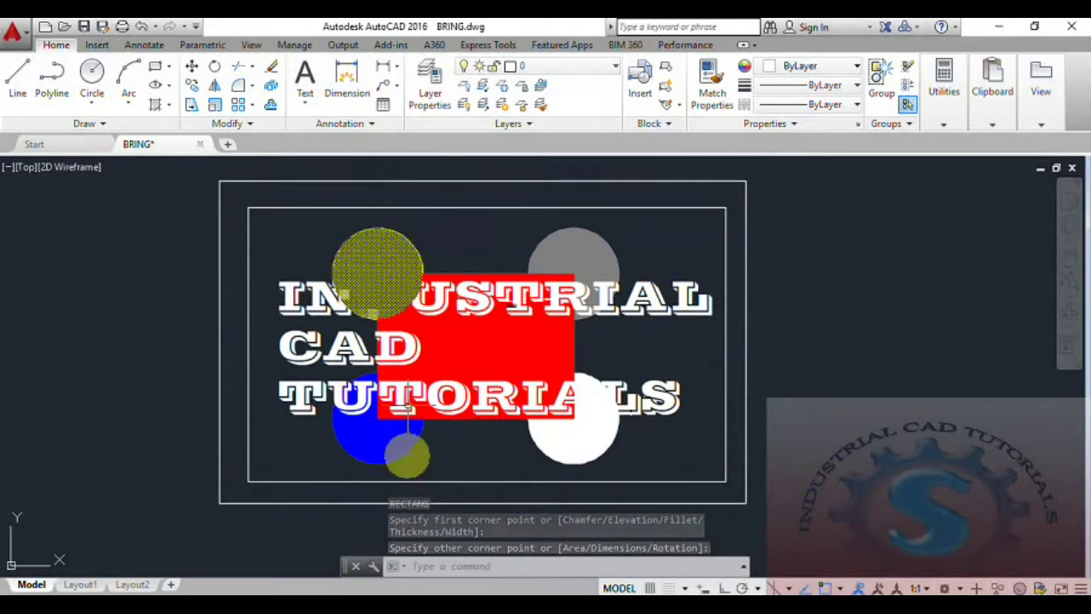
- Start the HATCH command with the H alias
click(382, 418)
text(h)
key(Return)
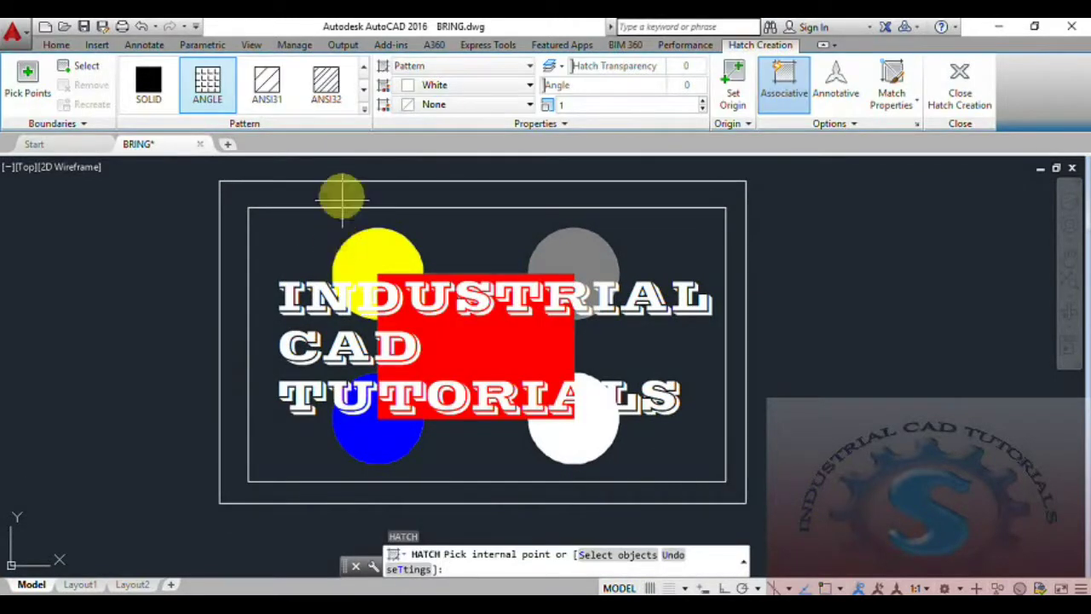
- Hatch the band between the two frames with a yellow background colour
click(342, 198)
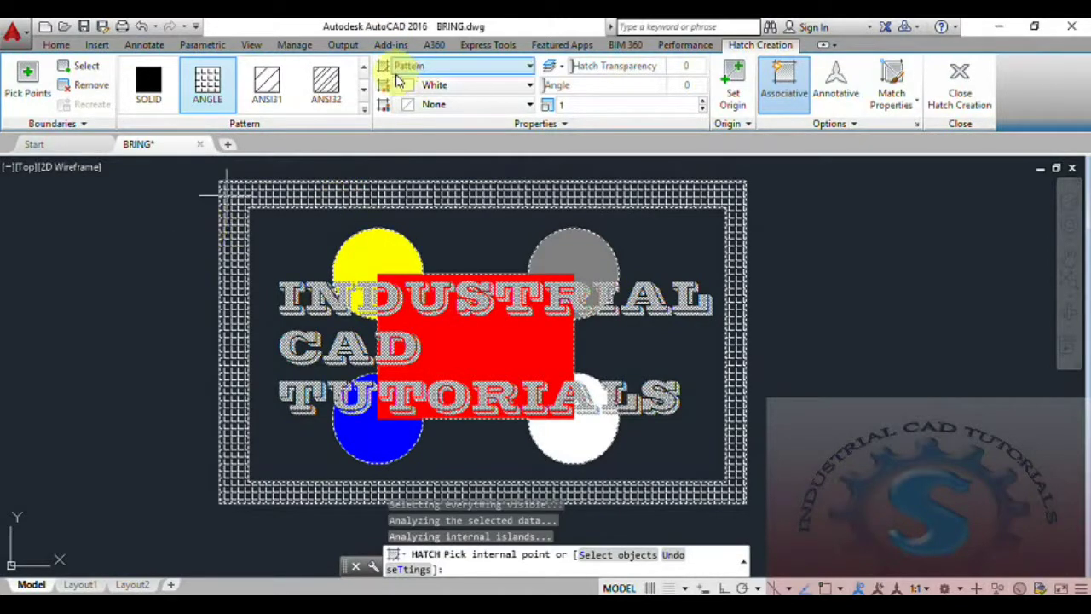
click(485, 104)
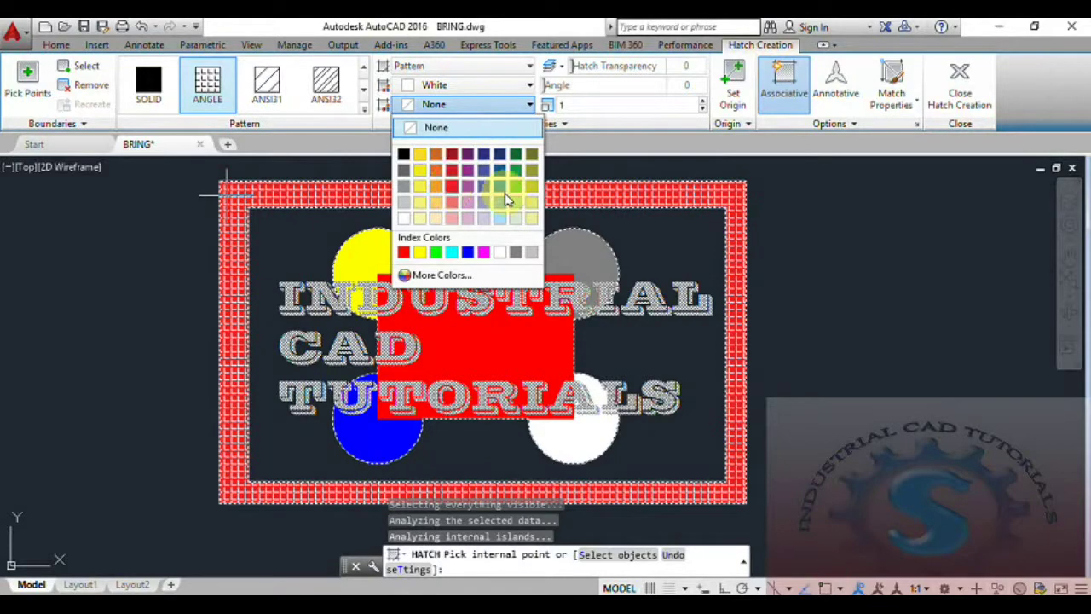
click(532, 186)
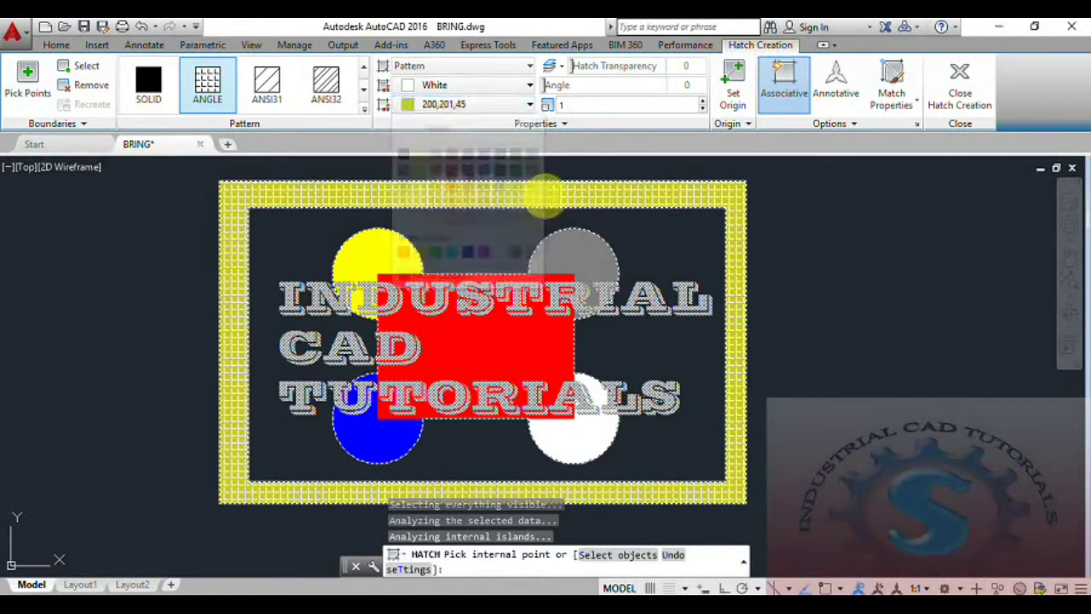
key(Return)
scroll(814, 337, down, 2)
scroll(735, 333, up, 3)
scroll(736, 339, down, 2)
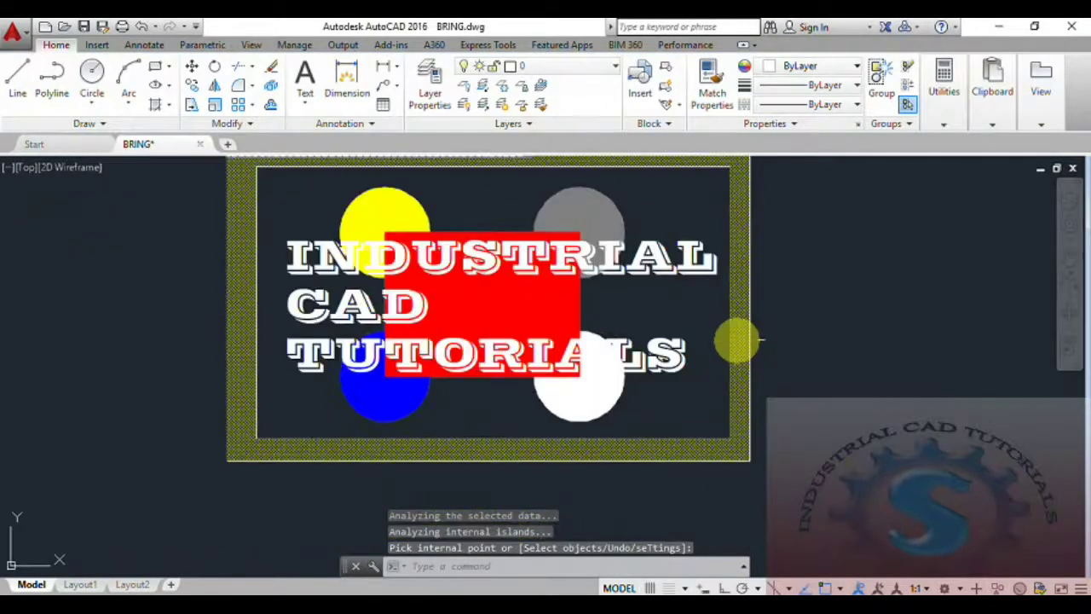
scroll(731, 381, up, 1)
middle_drag(694, 349, 708, 352)
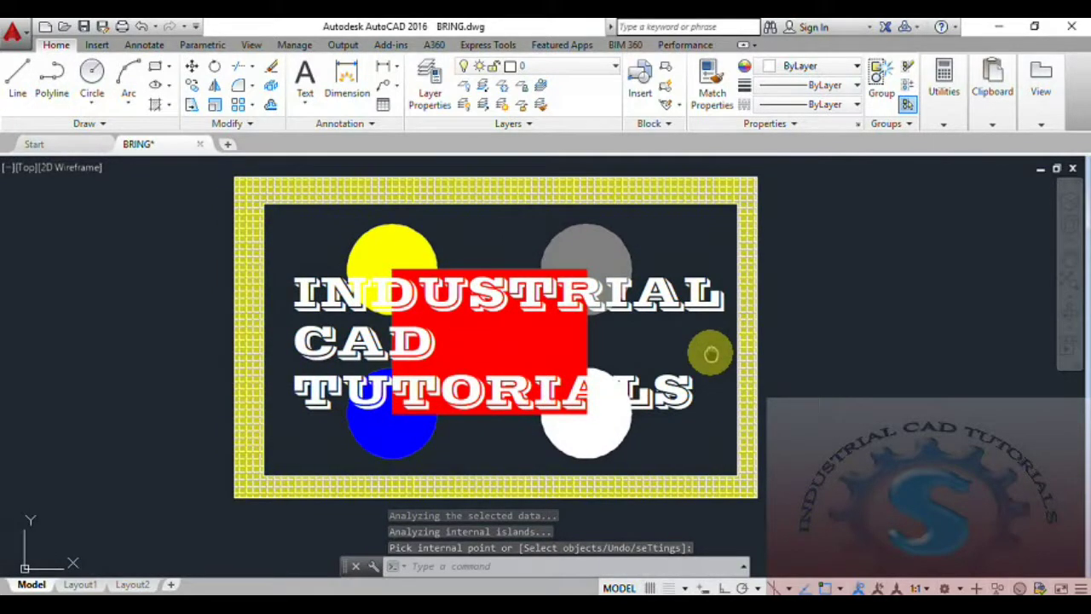
mouse_move(855, 361)
middle_down()
mouse_move(855, 374)
mouse_move(865, 367)
middle_up()
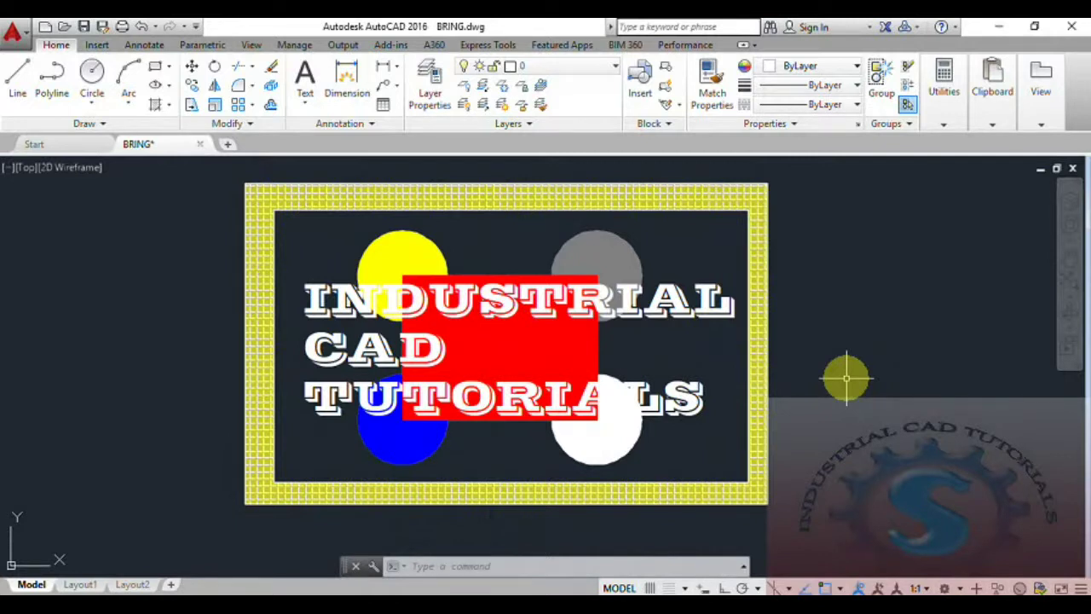
mouse_move(846, 378)
middle_down()
mouse_move(838, 392)
mouse_move(856, 376)
middle_up()
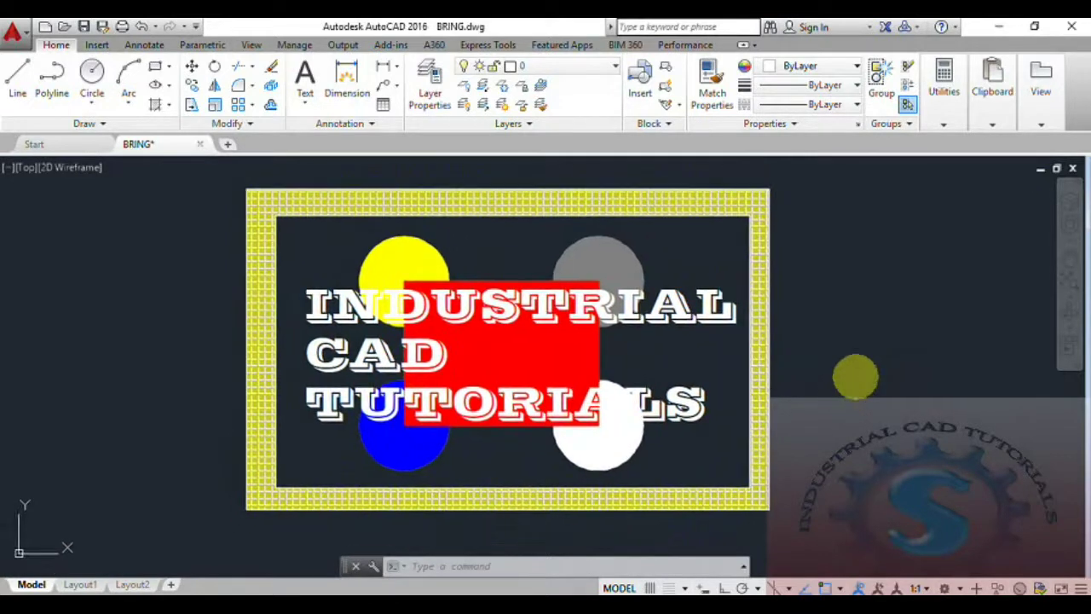